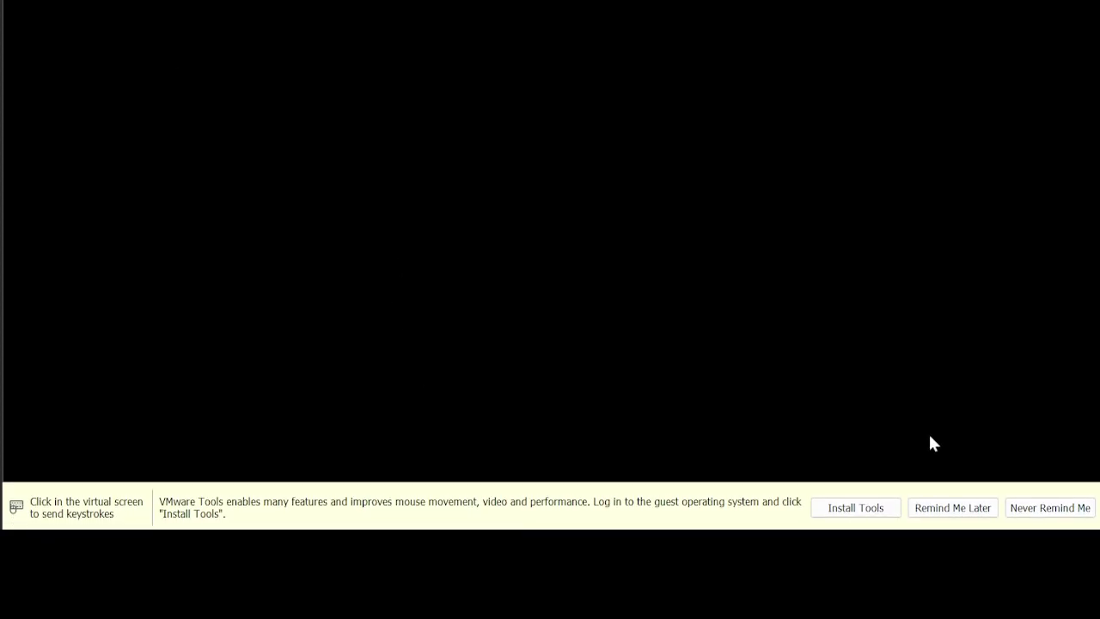
Step: Request the VMware Tools installation and dismiss the VMware Tools notification bar
click(891, 512)
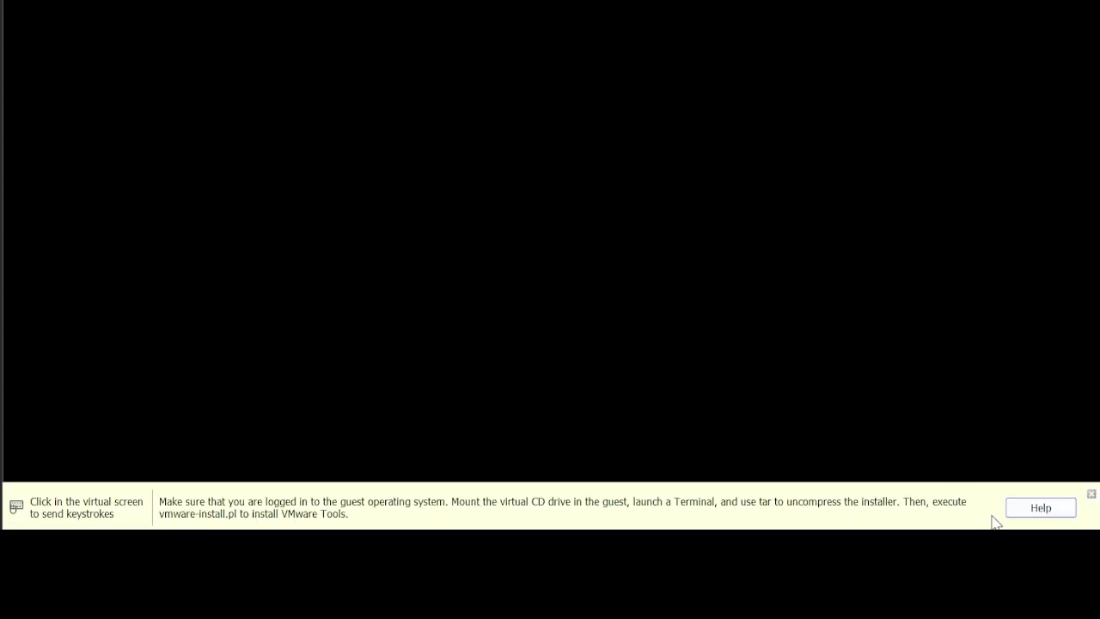
click(1092, 493)
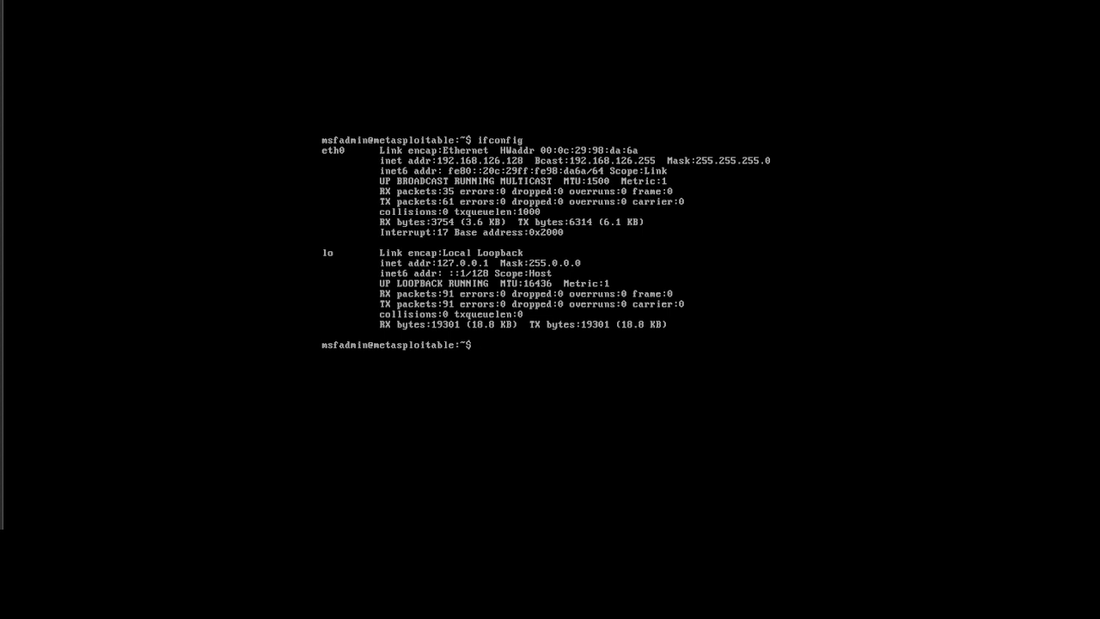
Step: In a new private window, load 192.168.126.128 and open the Mutillidae application
click(269, 5)
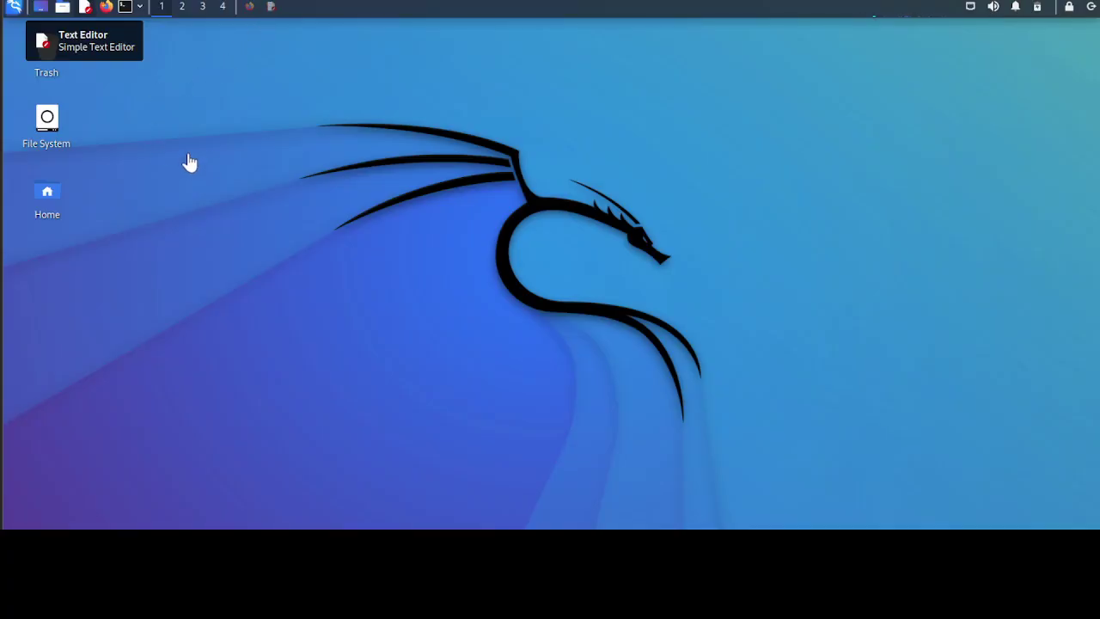
click(248, 7)
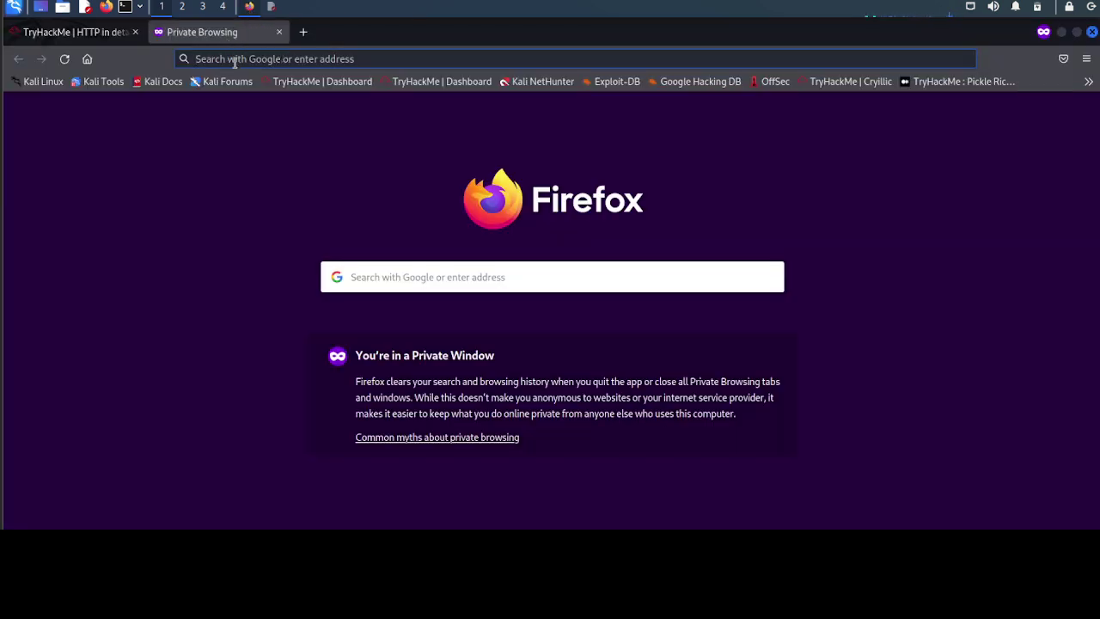
text(192)
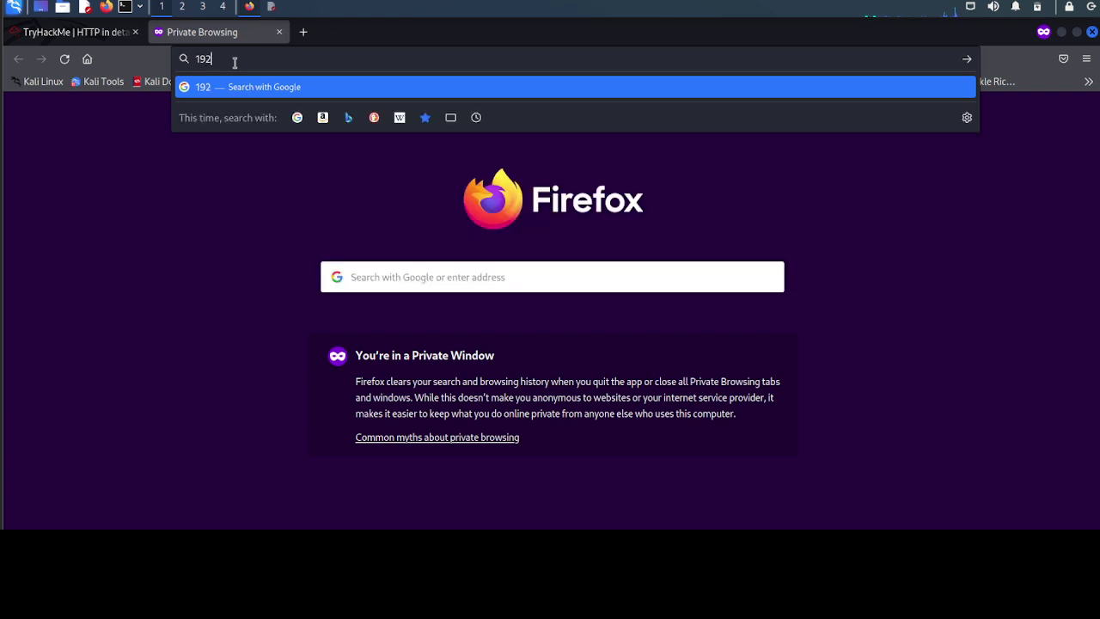
text(.168)
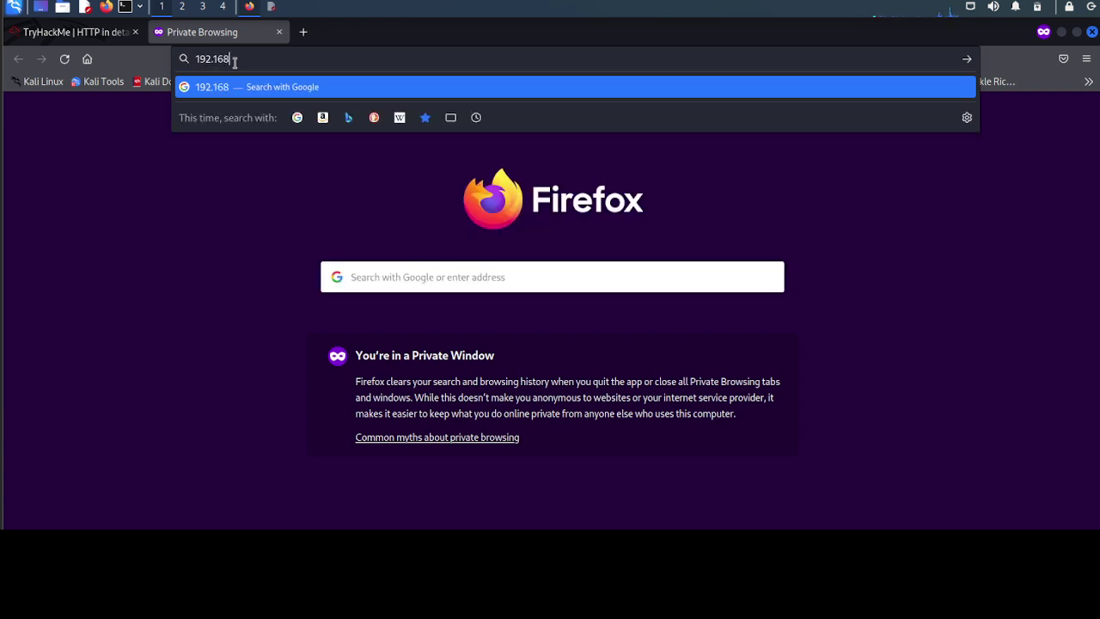
text(.)
text(126)
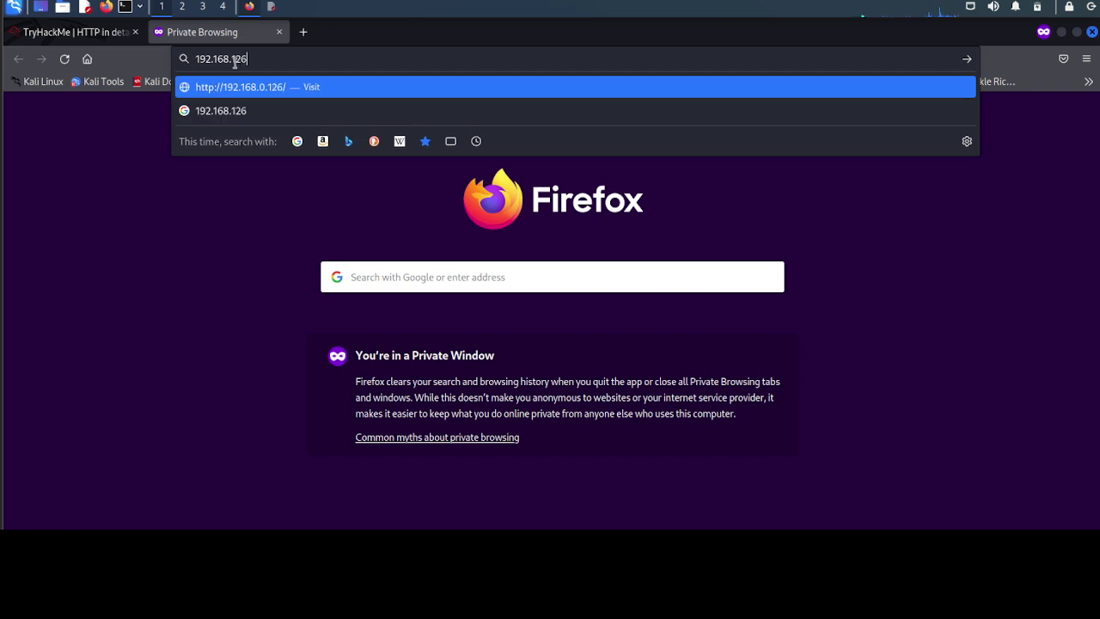
text(.128)
key(Return)
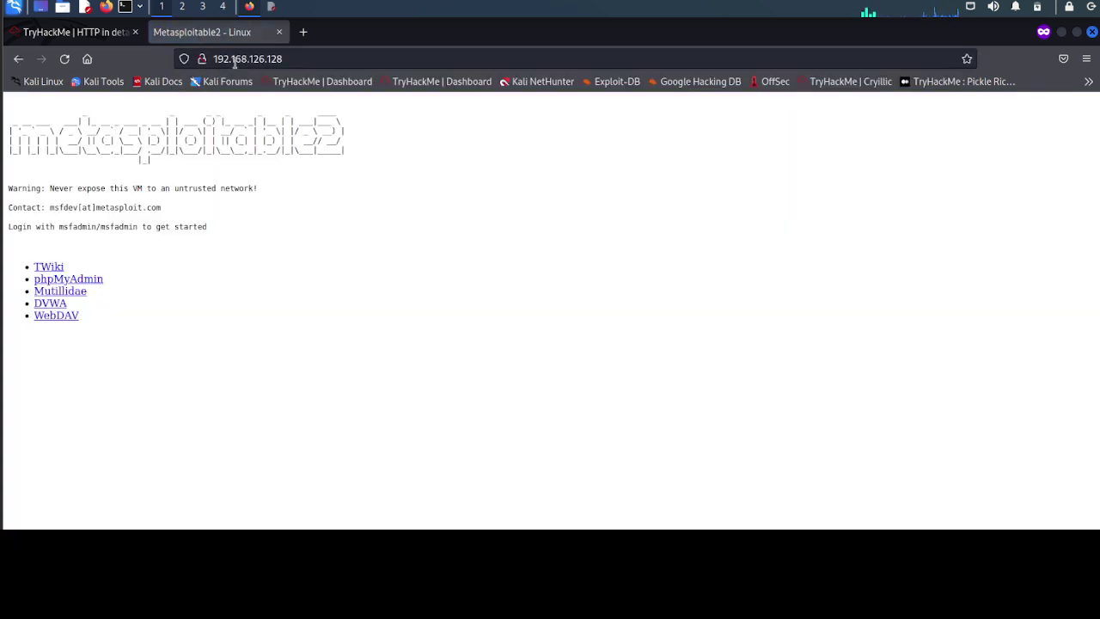
click(79, 294)
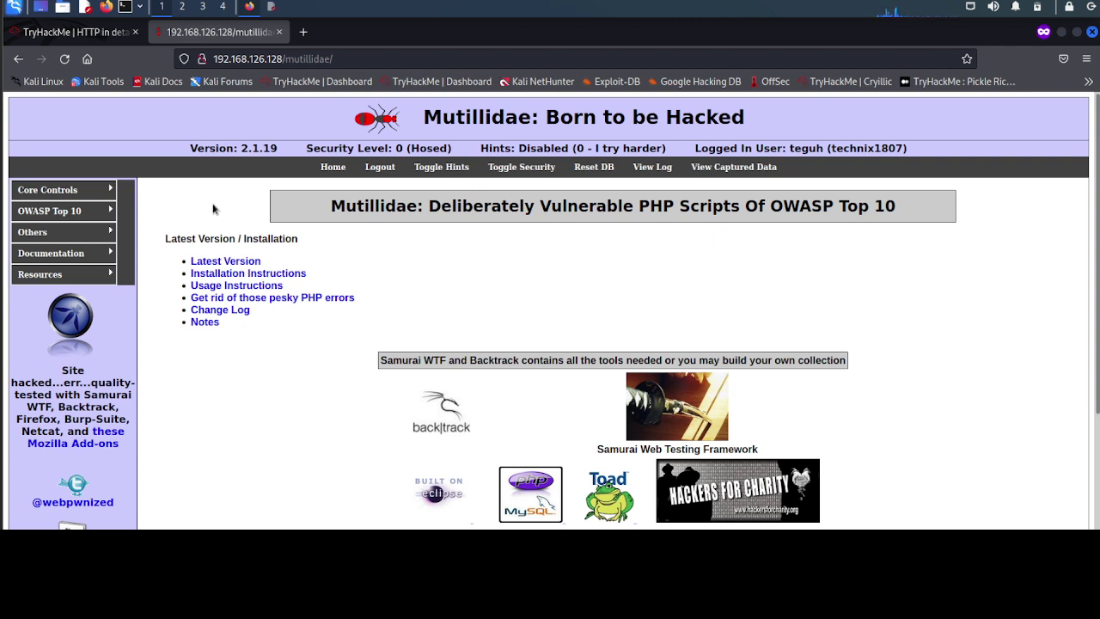
Step: Open the Mutillidae Login page and focus the Name field
click(380, 170)
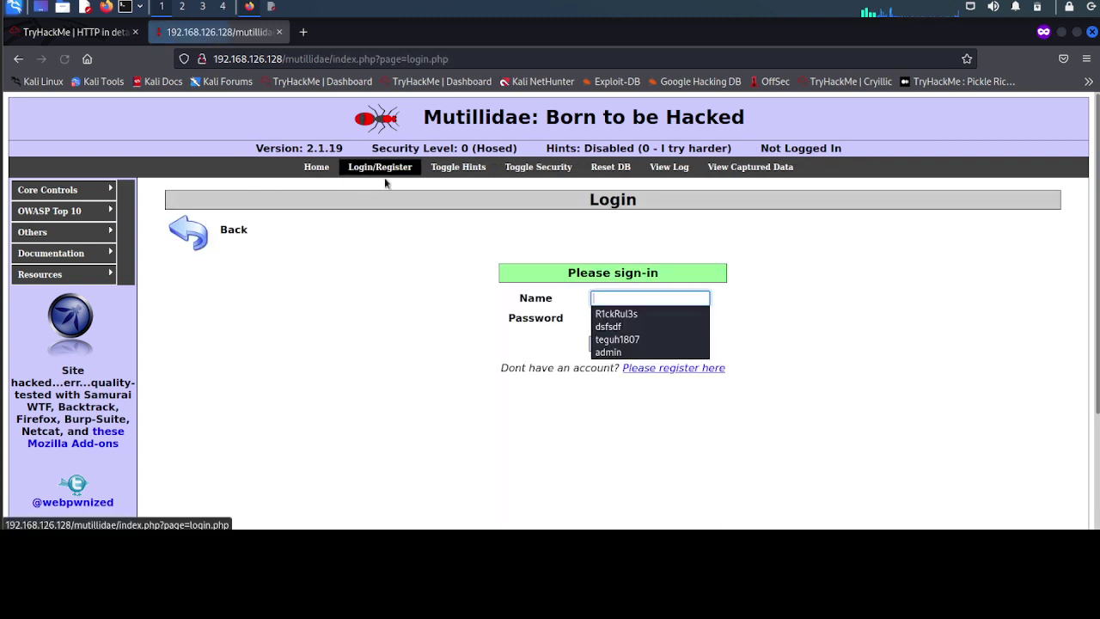
click(442, 300)
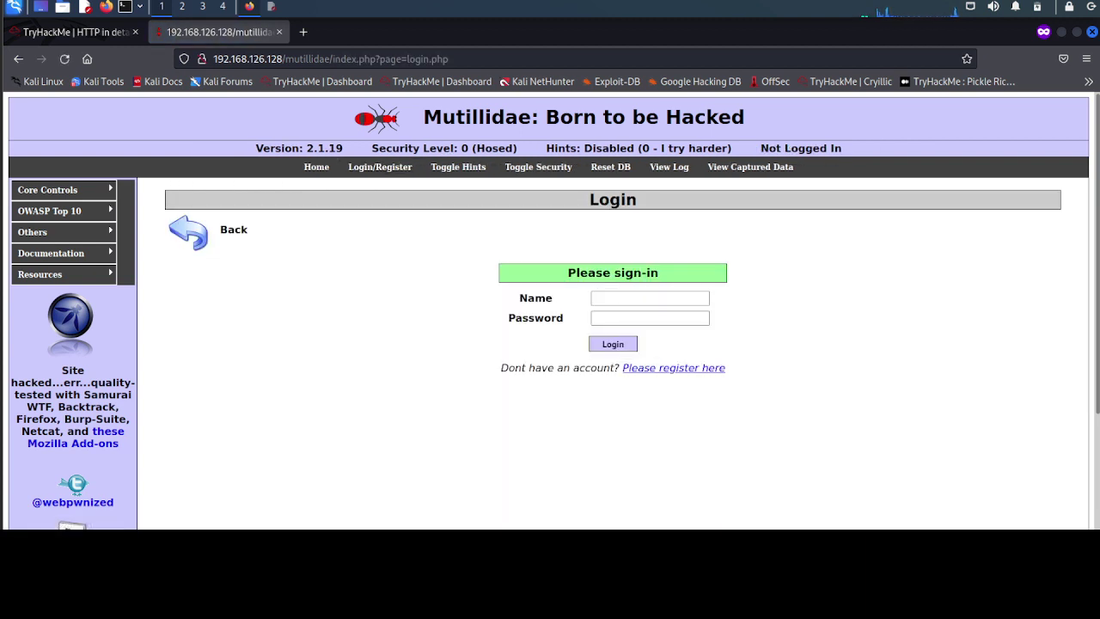
click(620, 300)
click(557, 326)
click(603, 320)
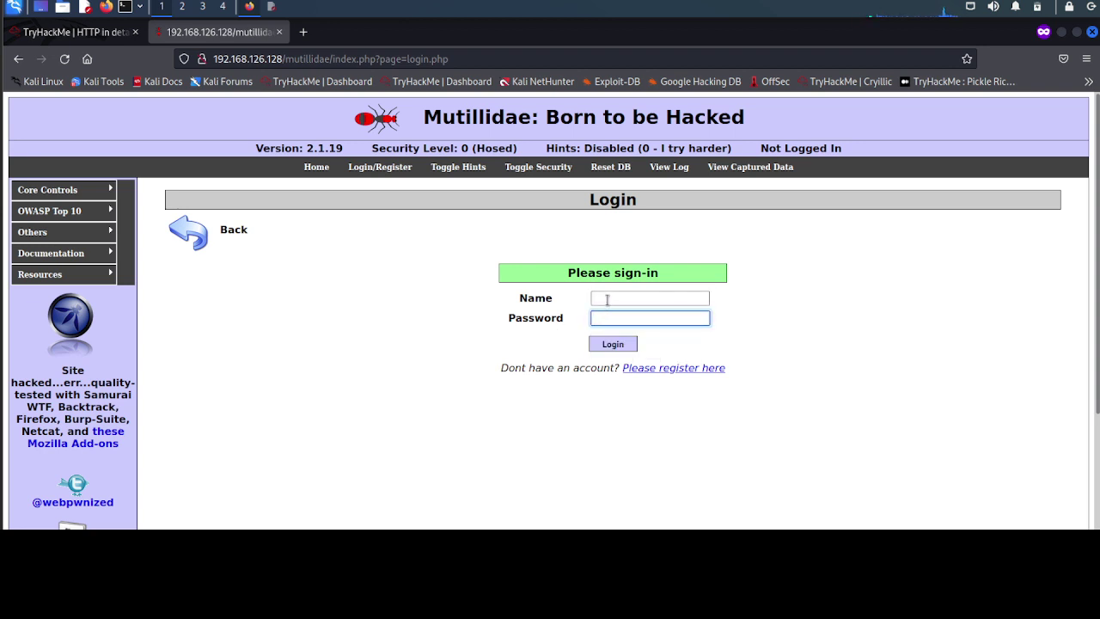
click(607, 299)
click(566, 319)
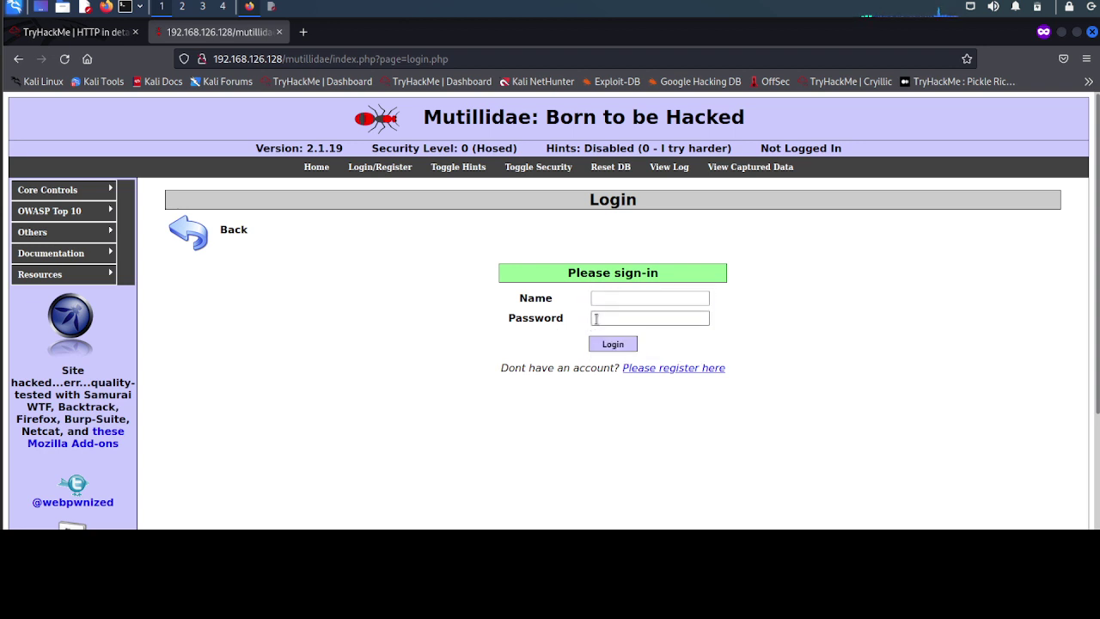
click(601, 301)
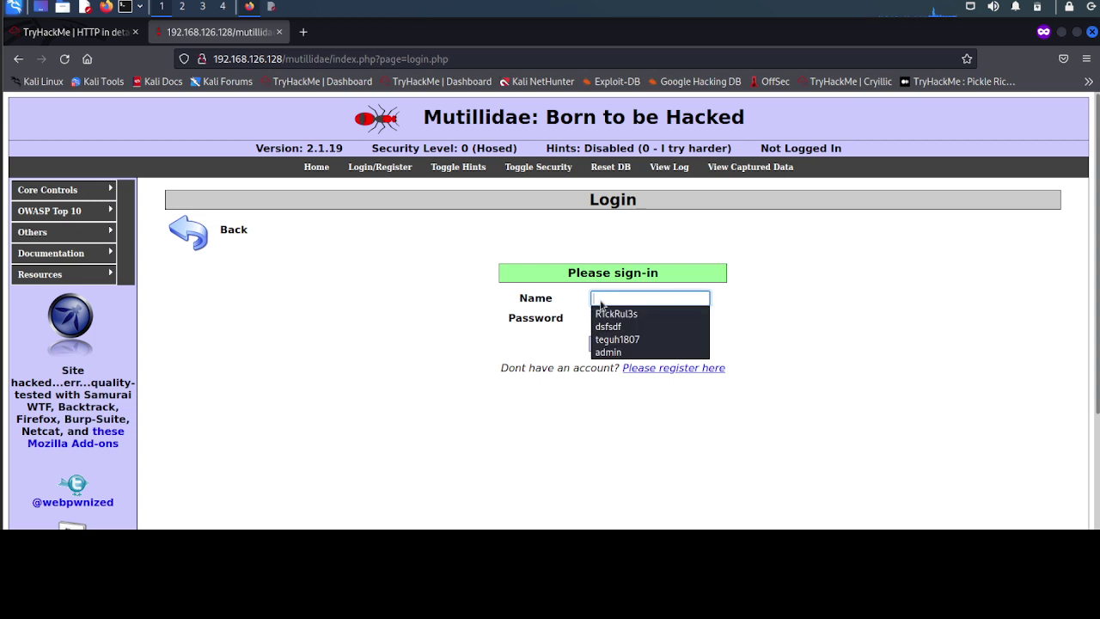
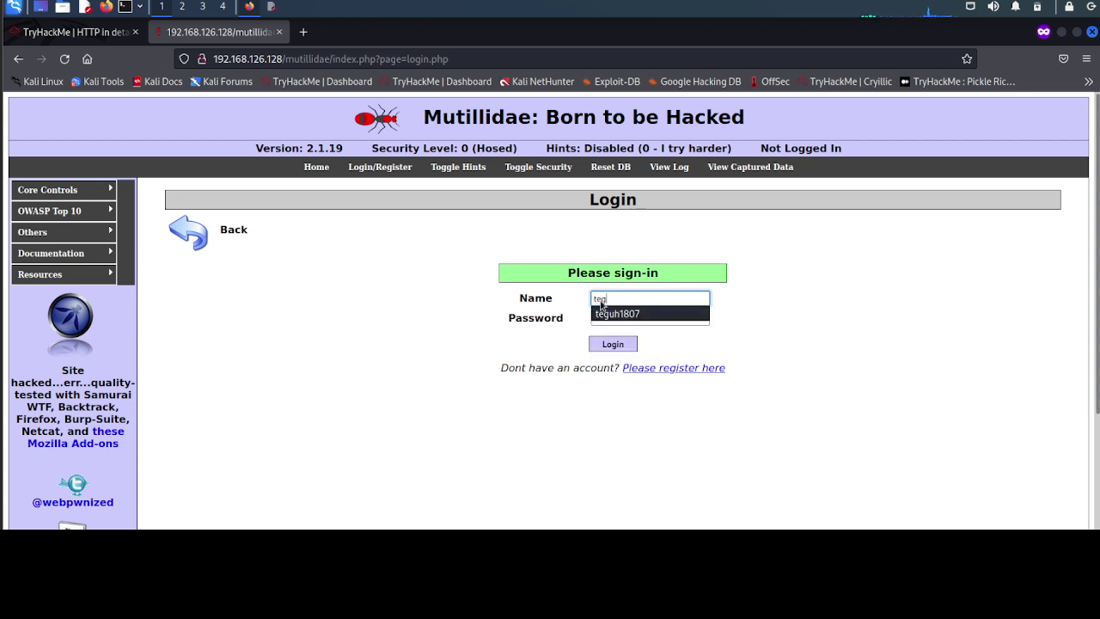
Step: Enter the username and the six-character password into the sign-in form
key(Tab)
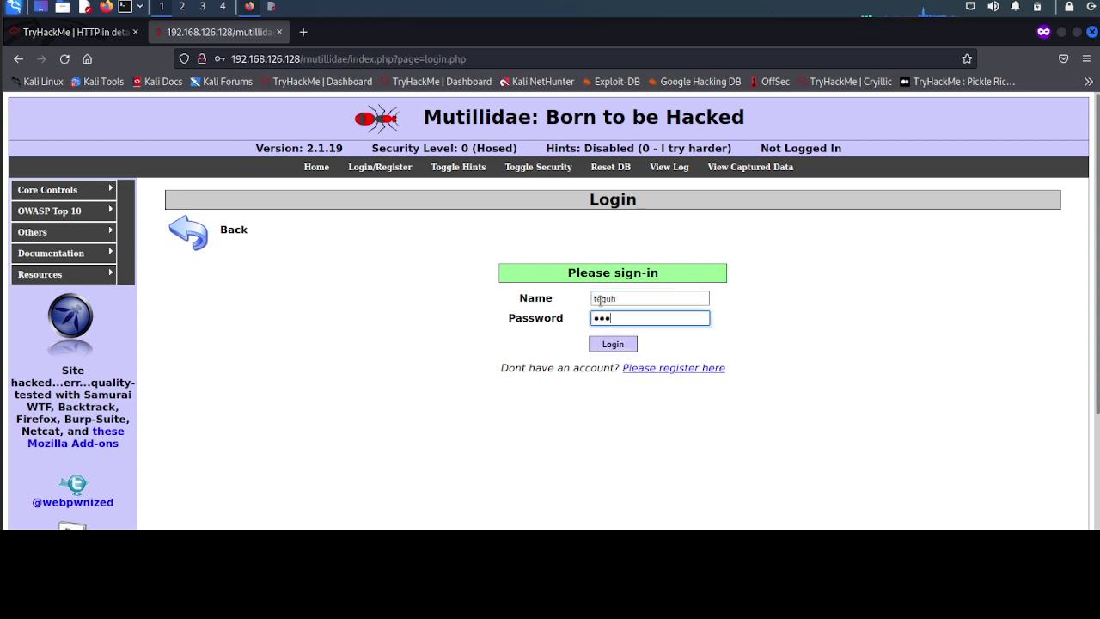
Step: Open the developer tools' Network panel, then submit the login to capture the POST returning 302
right_click(875, 266)
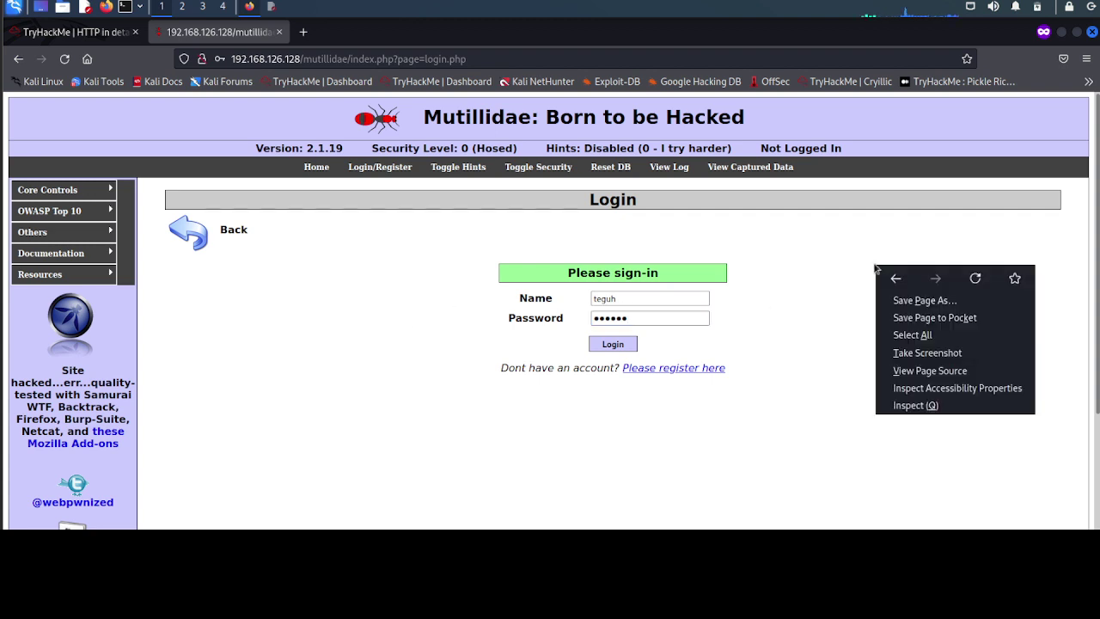
click(948, 404)
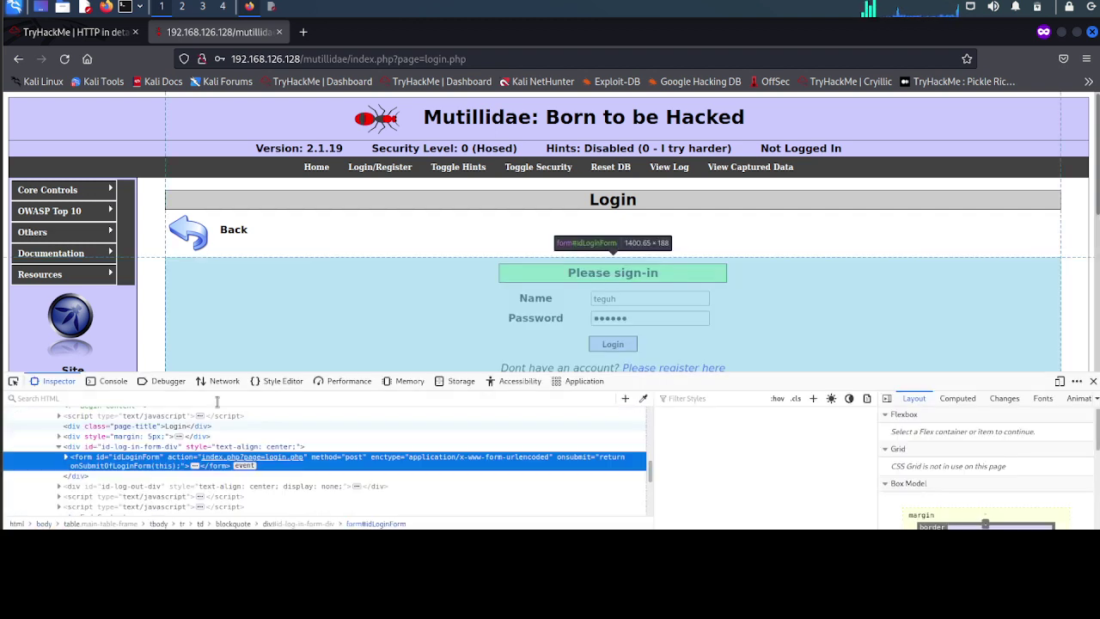
click(220, 381)
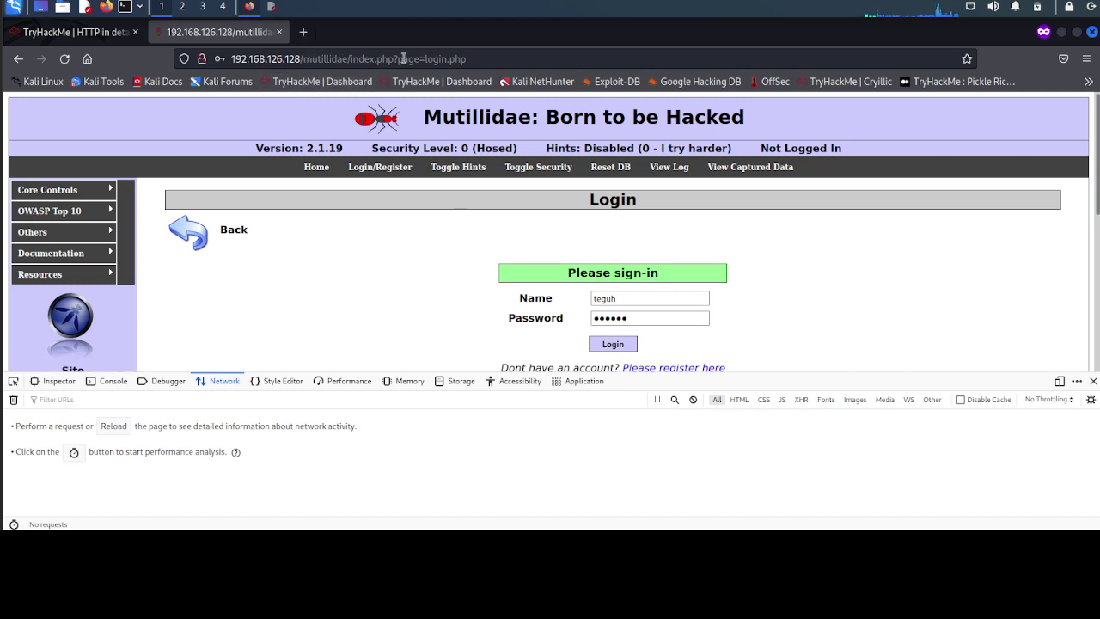
click(613, 344)
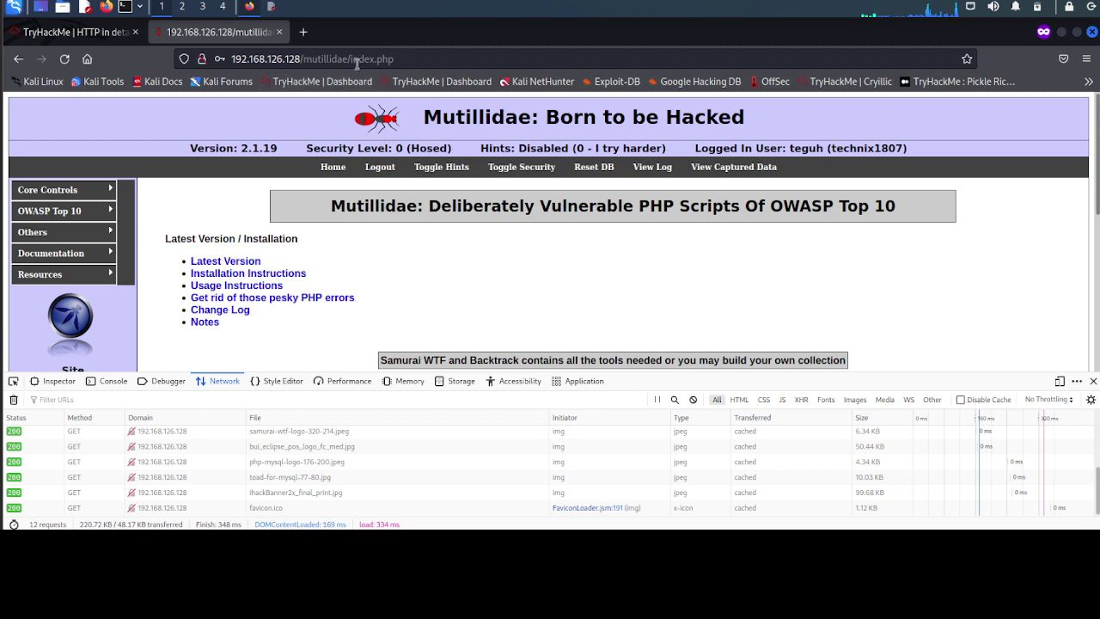
scroll(155, 463, up, 2)
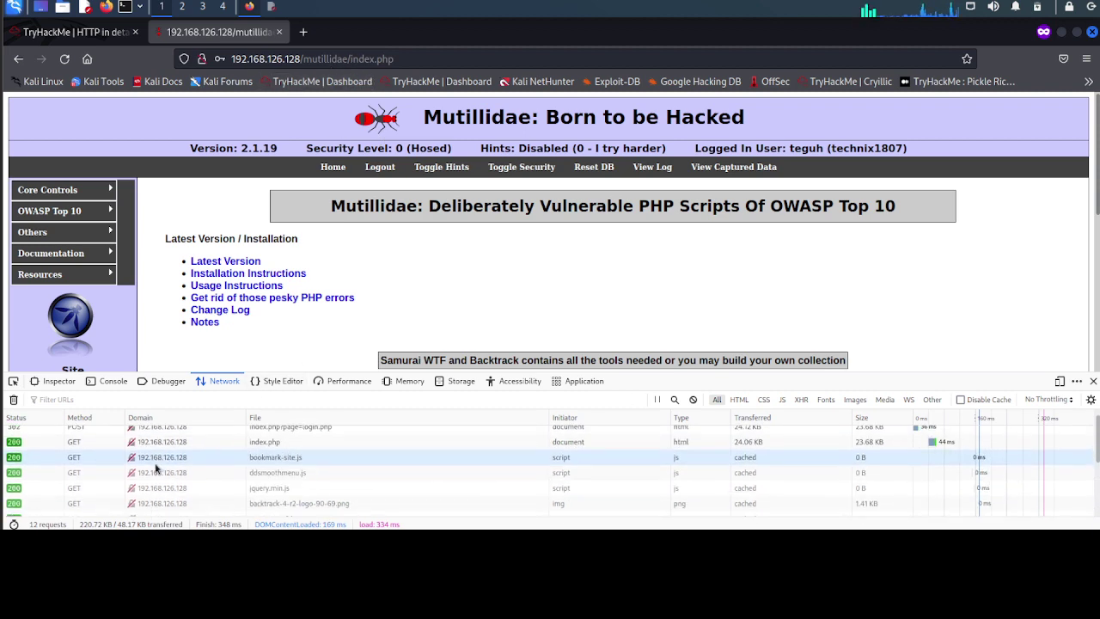
scroll(157, 468, up, 1)
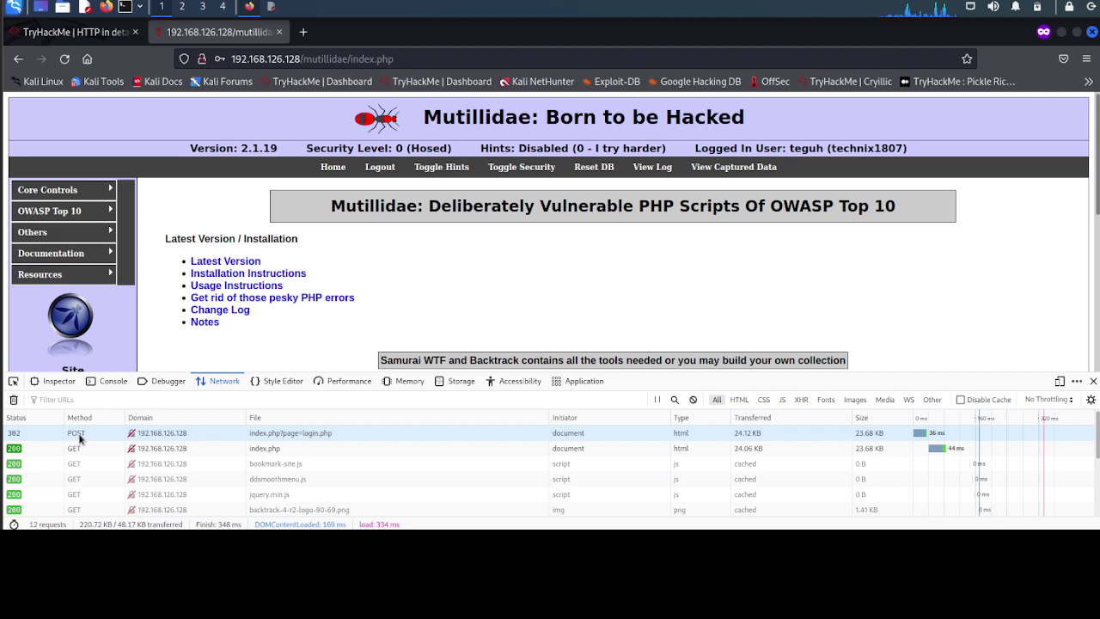
Step: Show the login POST's headers (302 Found) and highlight the logged-in user text
click(79, 437)
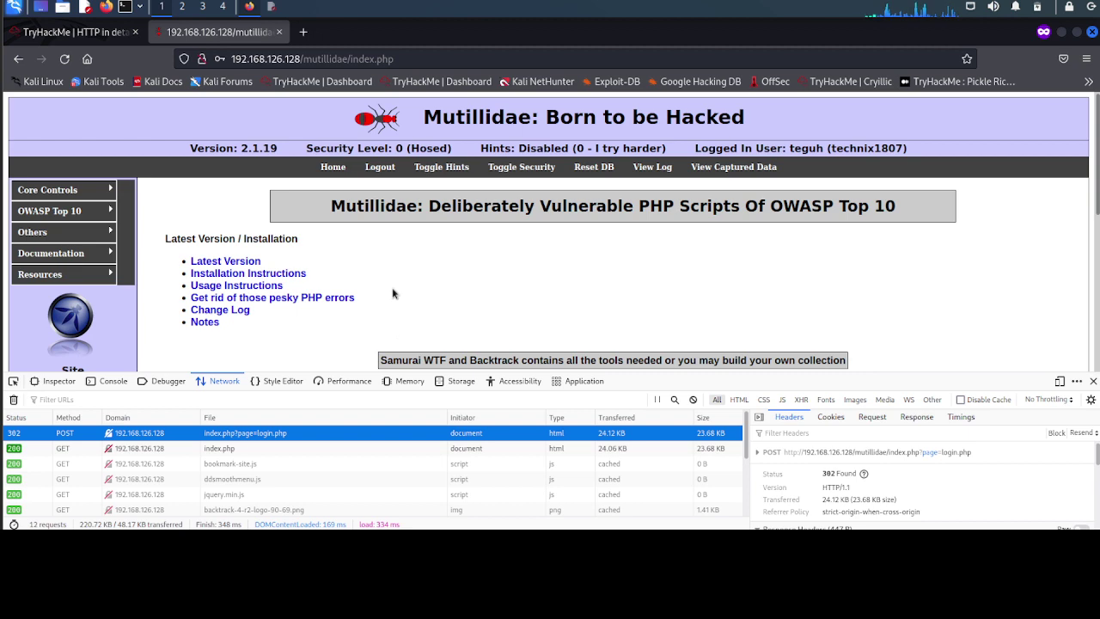
scroll(392, 287, down, 3)
scroll(392, 287, up, 2)
scroll(392, 287, up, 1)
drag(696, 149, 823, 149)
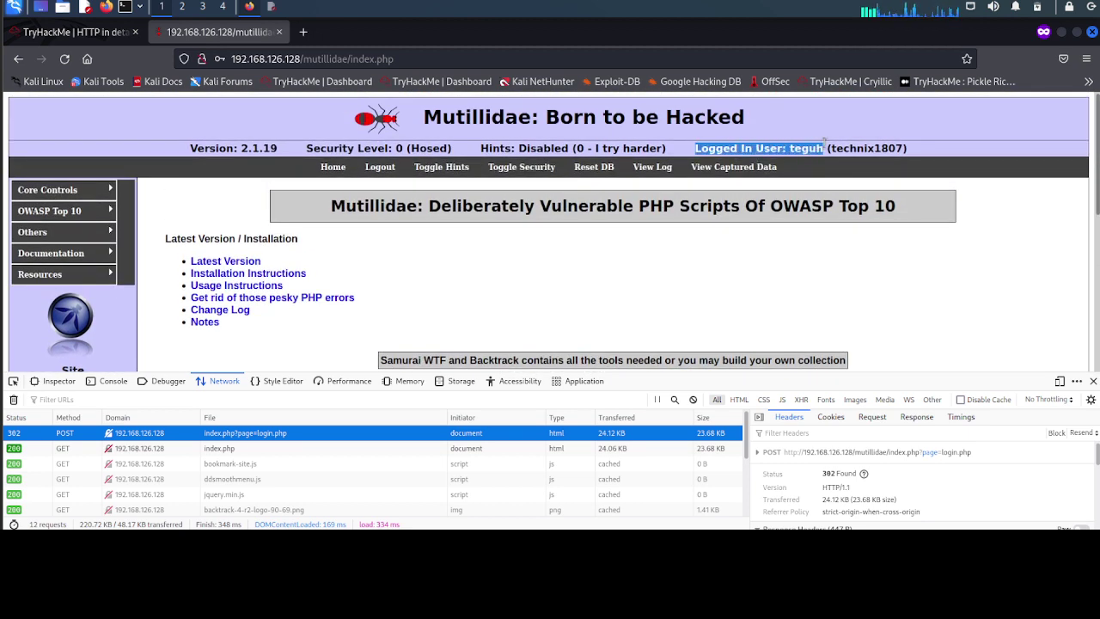
click(74, 436)
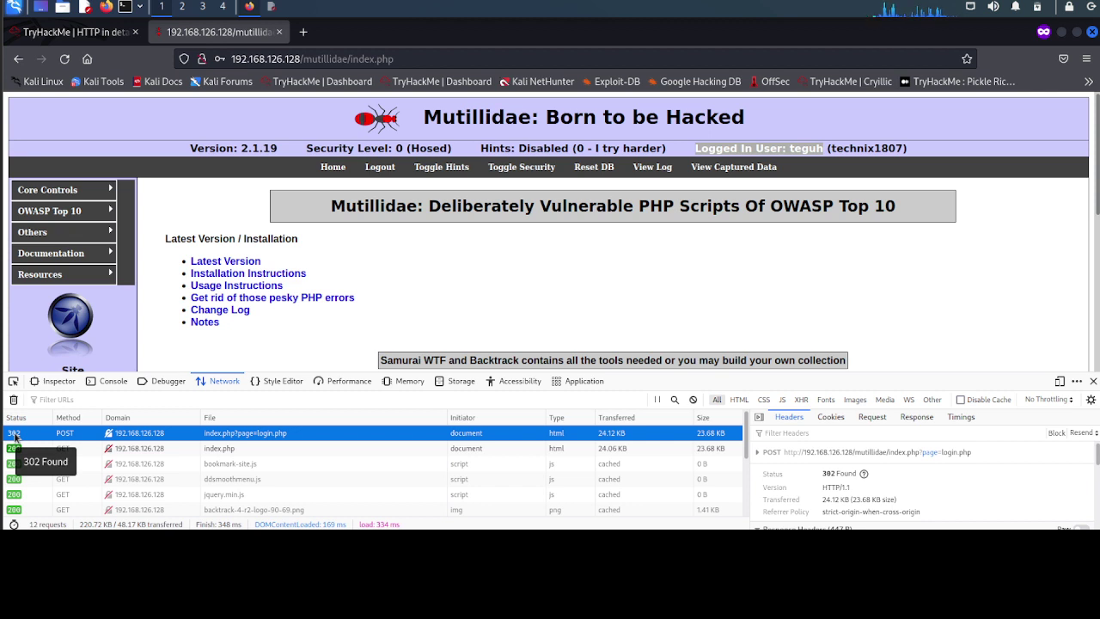
click(466, 276)
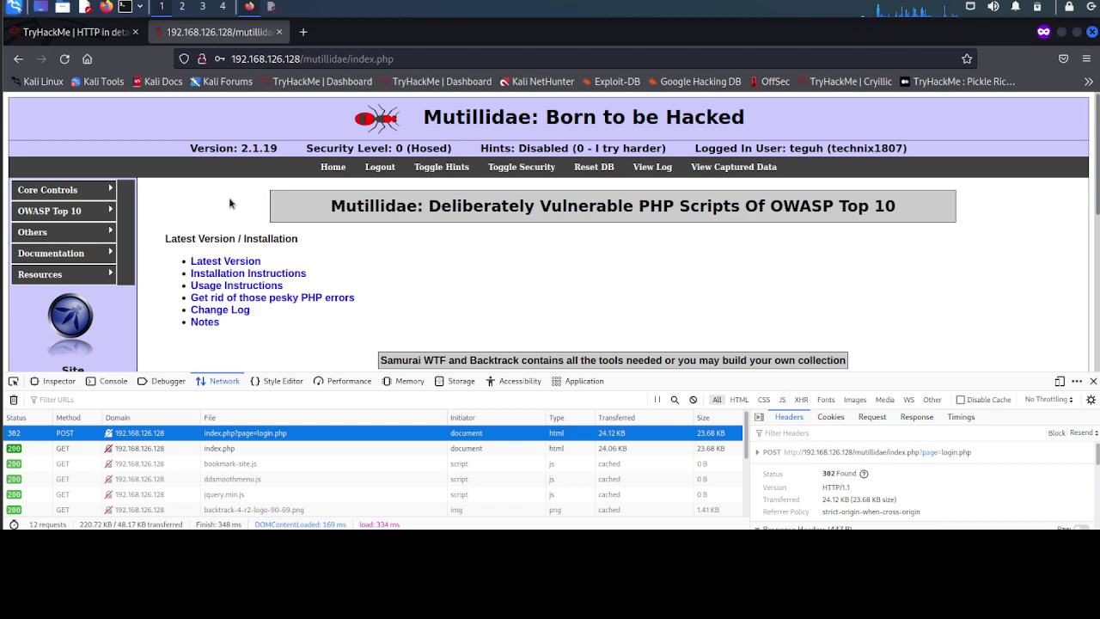
click(85, 34)
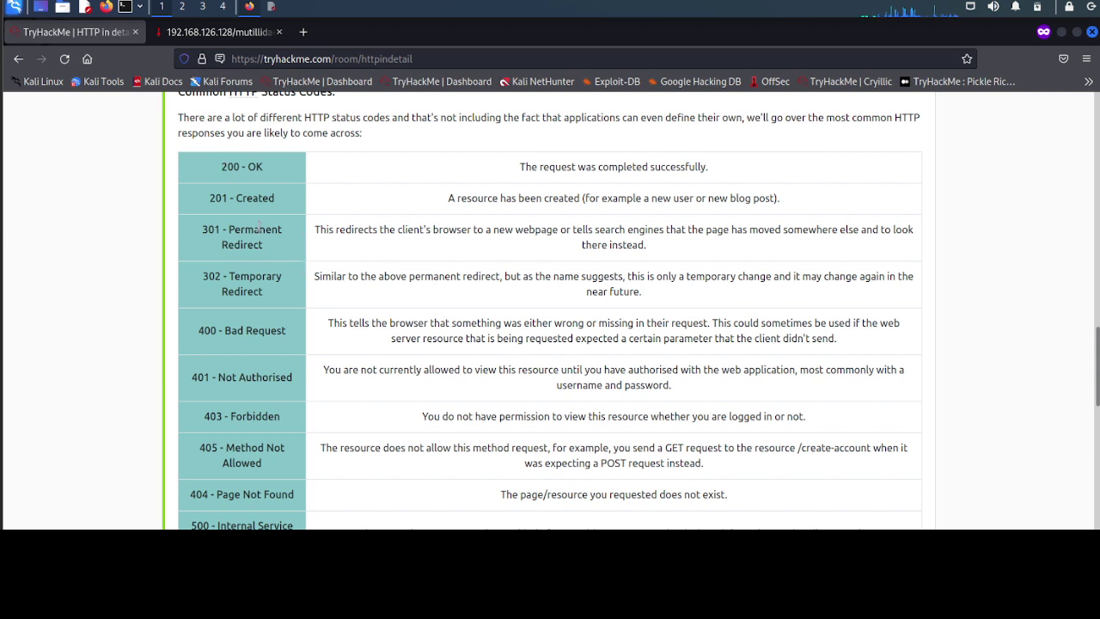
drag(222, 166, 262, 166)
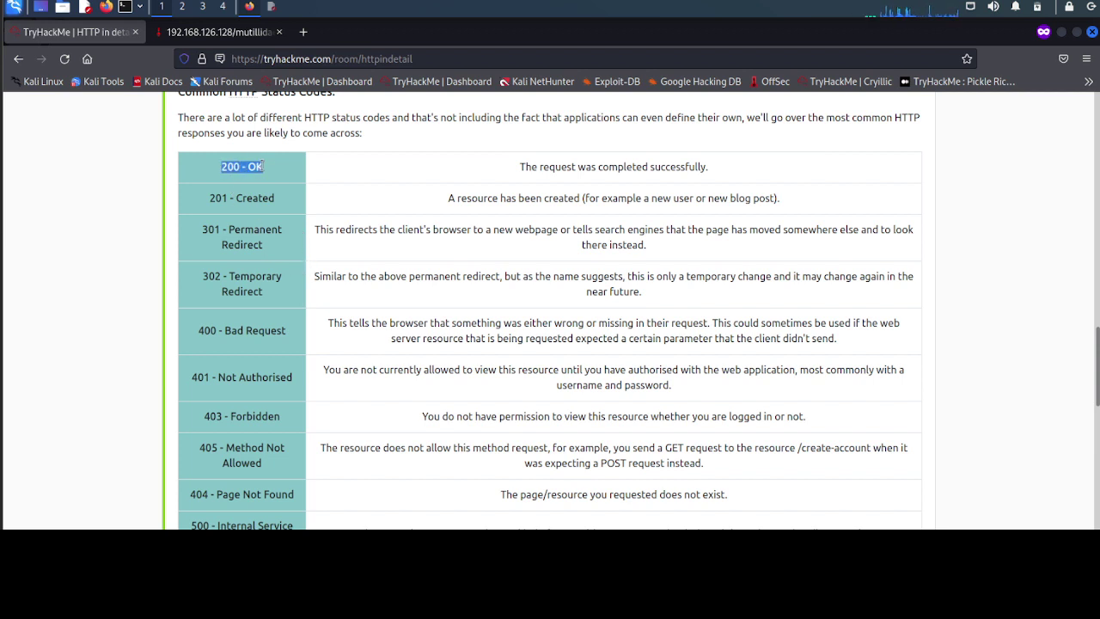
drag(520, 167, 709, 168)
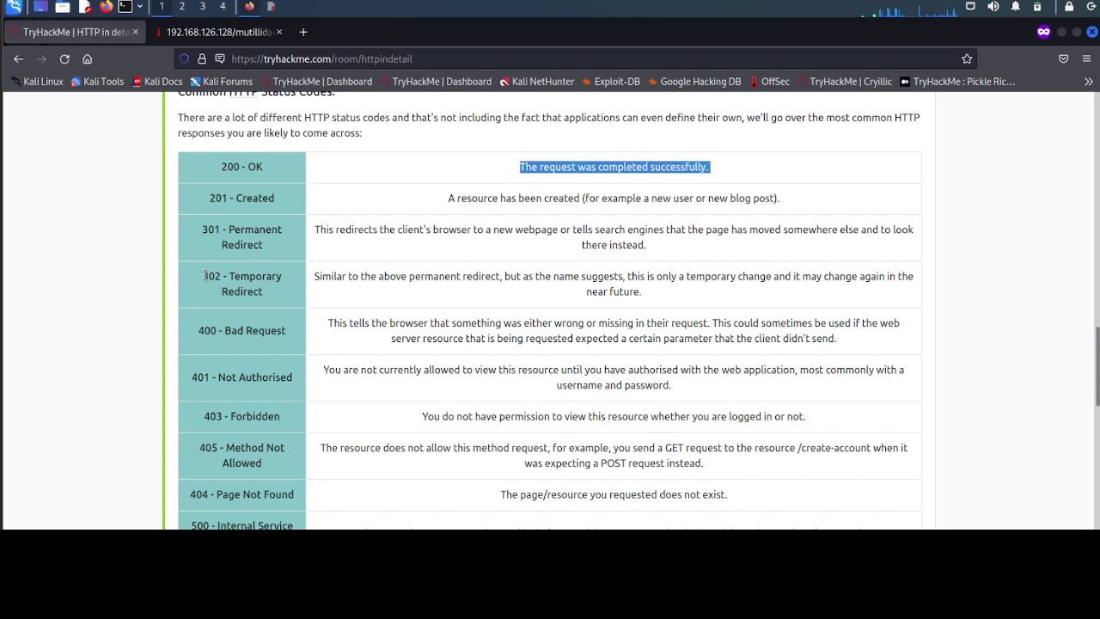
drag(205, 275, 273, 296)
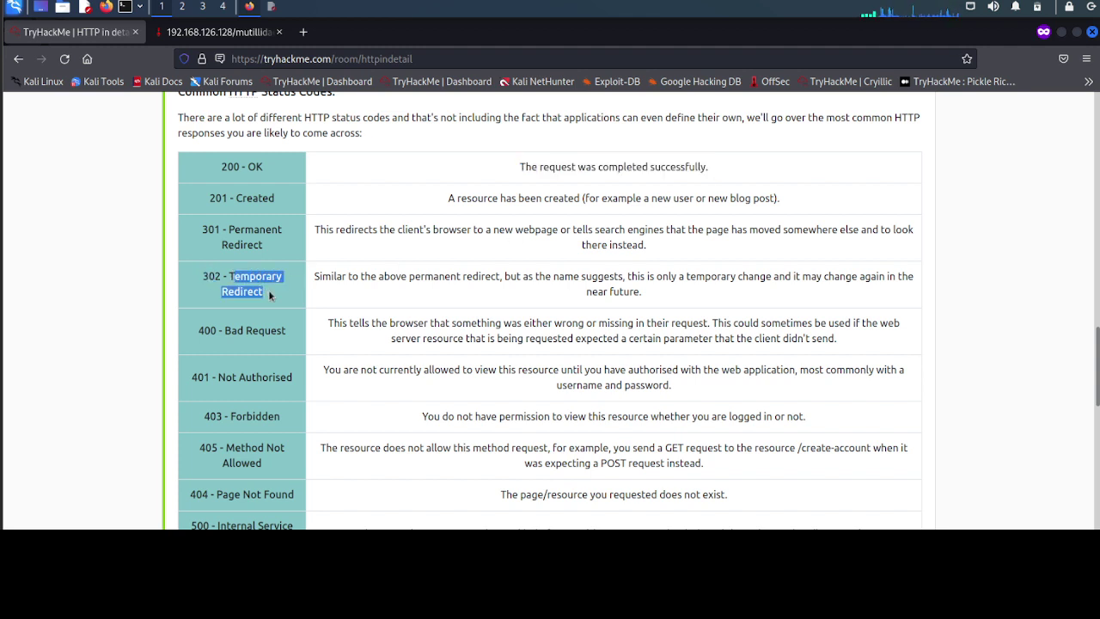
click(349, 278)
mouse_move(314, 276)
mouse_down()
mouse_move(630, 282)
mouse_move(650, 293)
mouse_up()
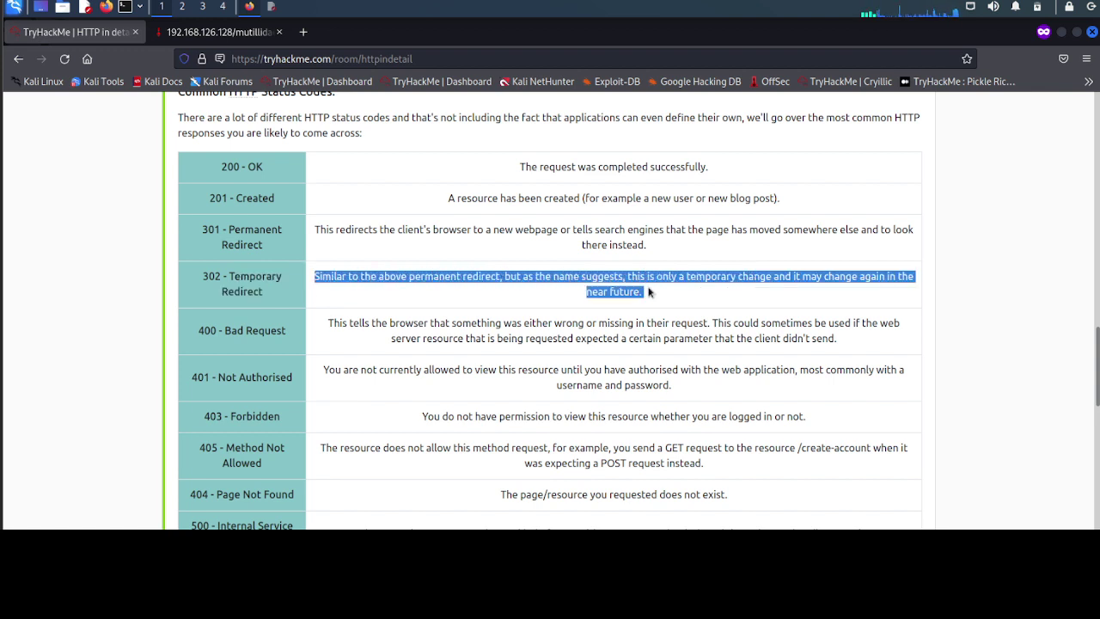
click(713, 281)
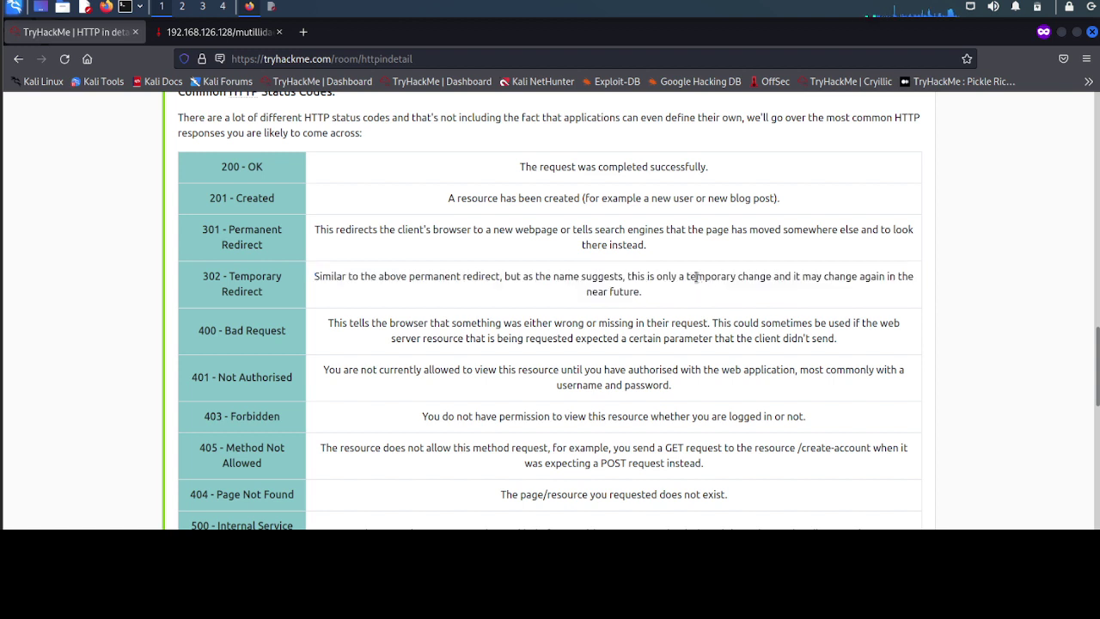
drag(683, 276, 865, 279)
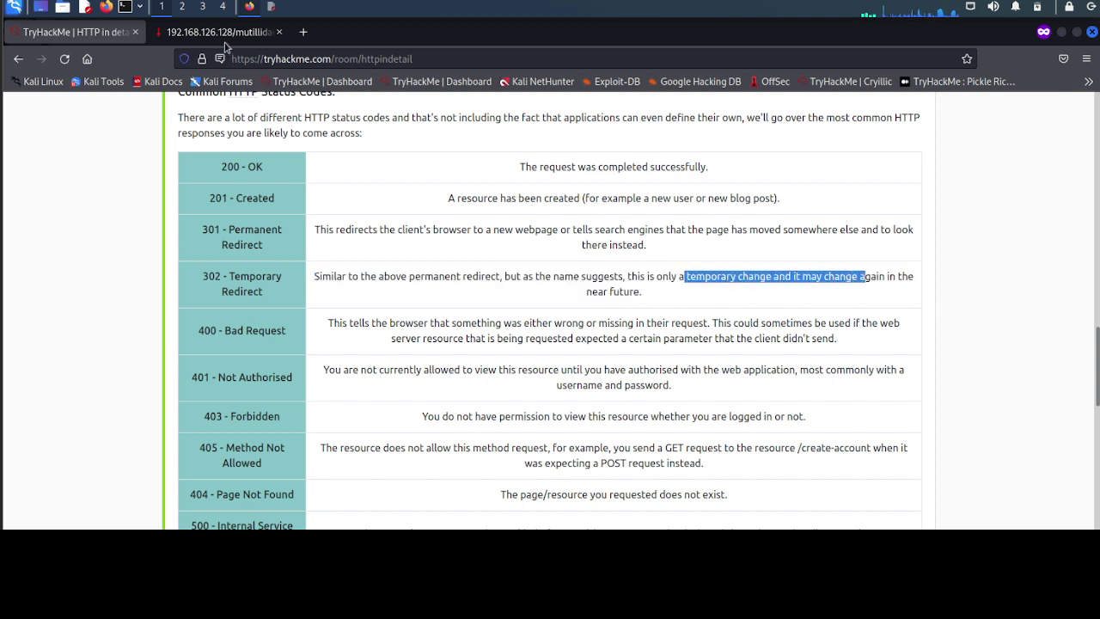
Step: Return to the Mutillidae tab and close the developer tools network view
click(223, 32)
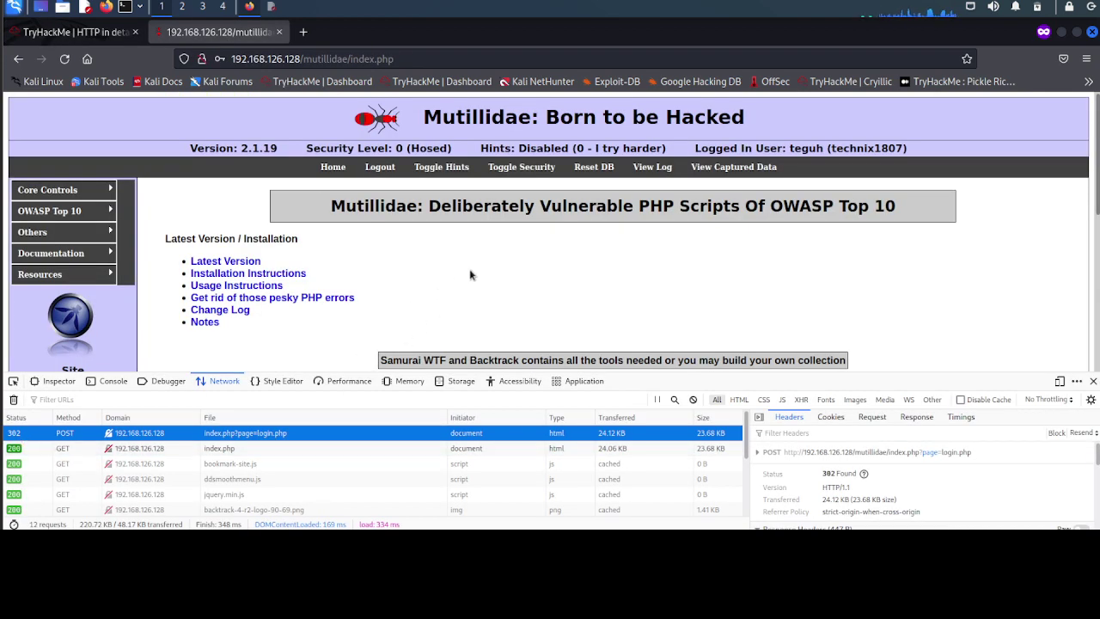
click(1093, 380)
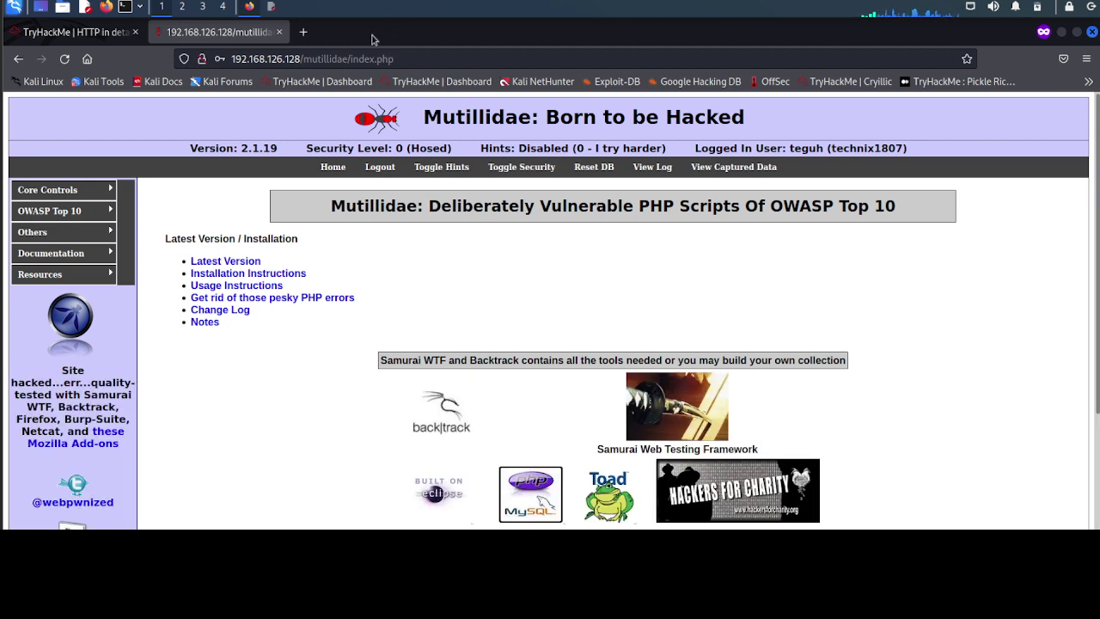
click(327, 59)
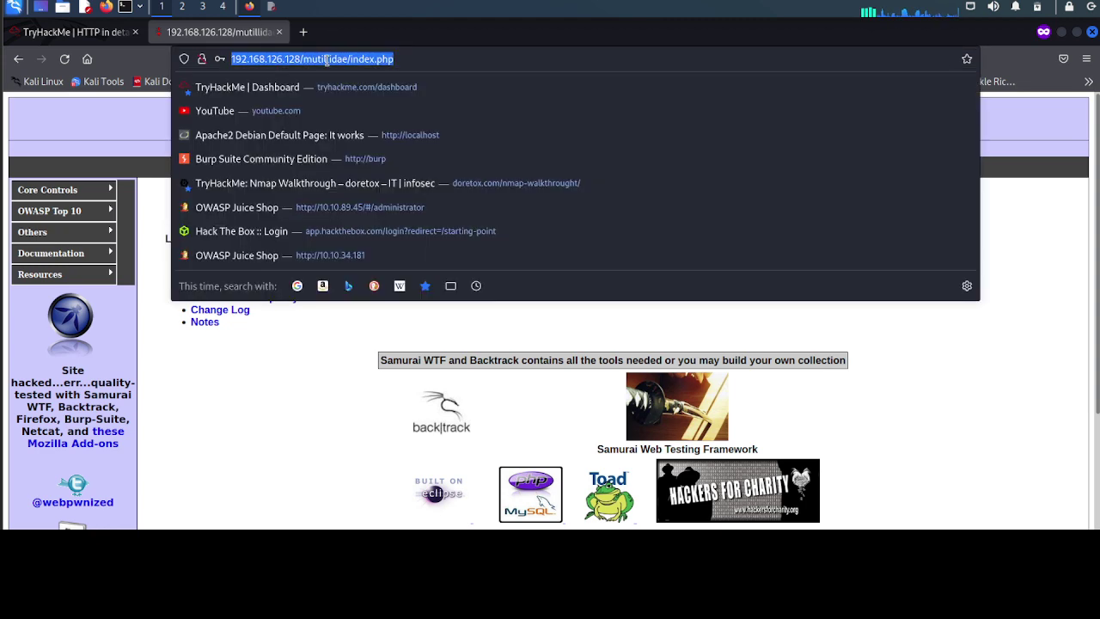
click(702, 318)
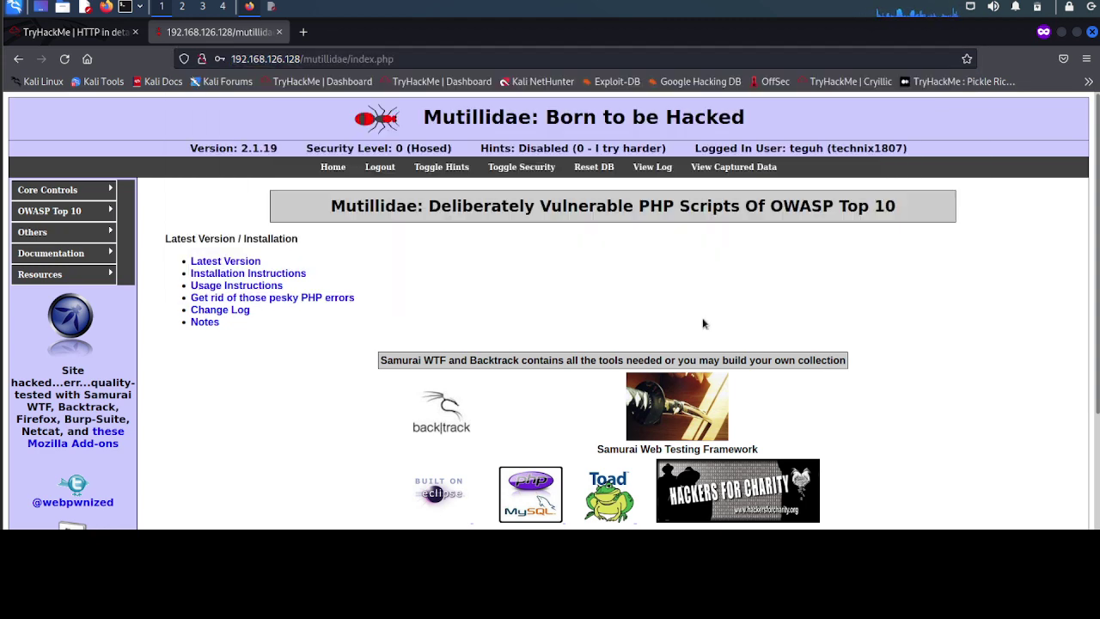
click(399, 60)
click(572, 324)
Step: Log out of Mutillidae, leaving the Login page showing Not Logged In
click(380, 167)
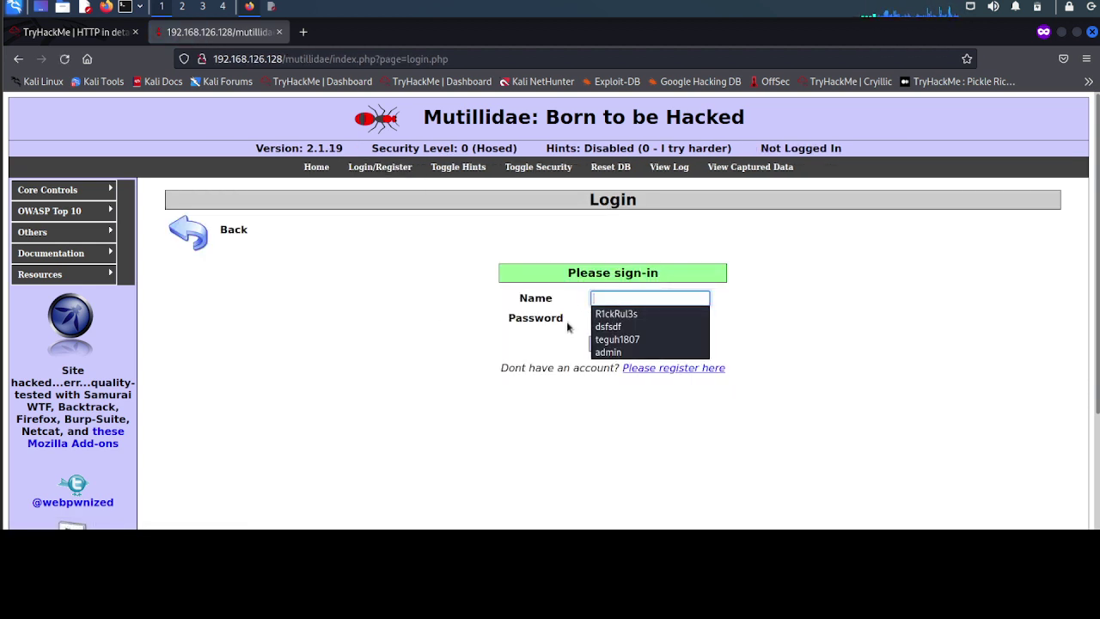
key(Tab)
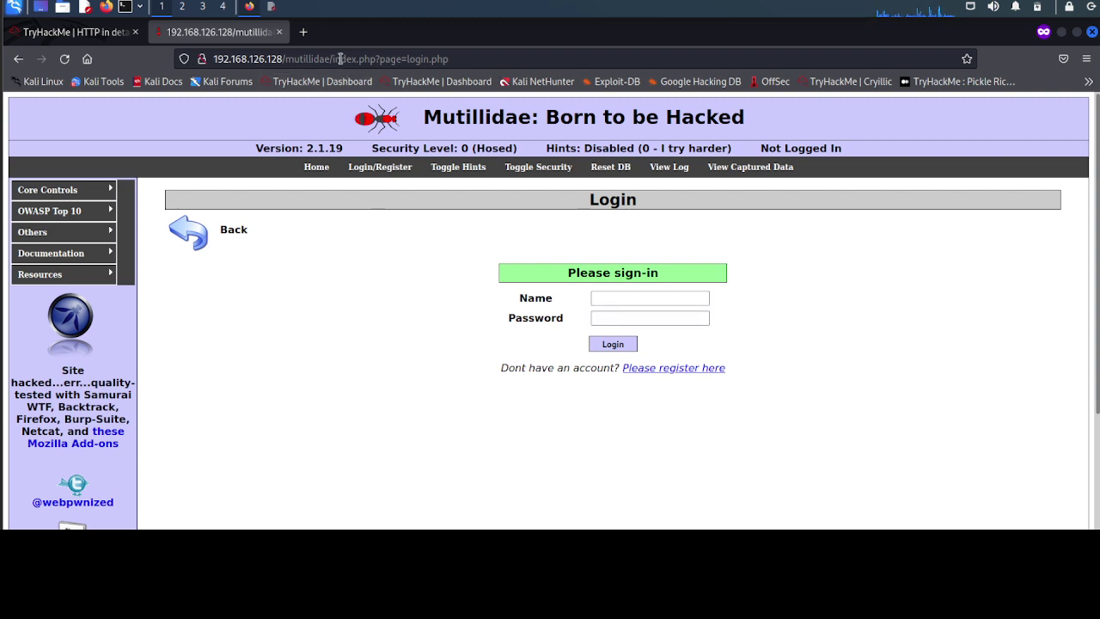
click(341, 58)
click(270, 371)
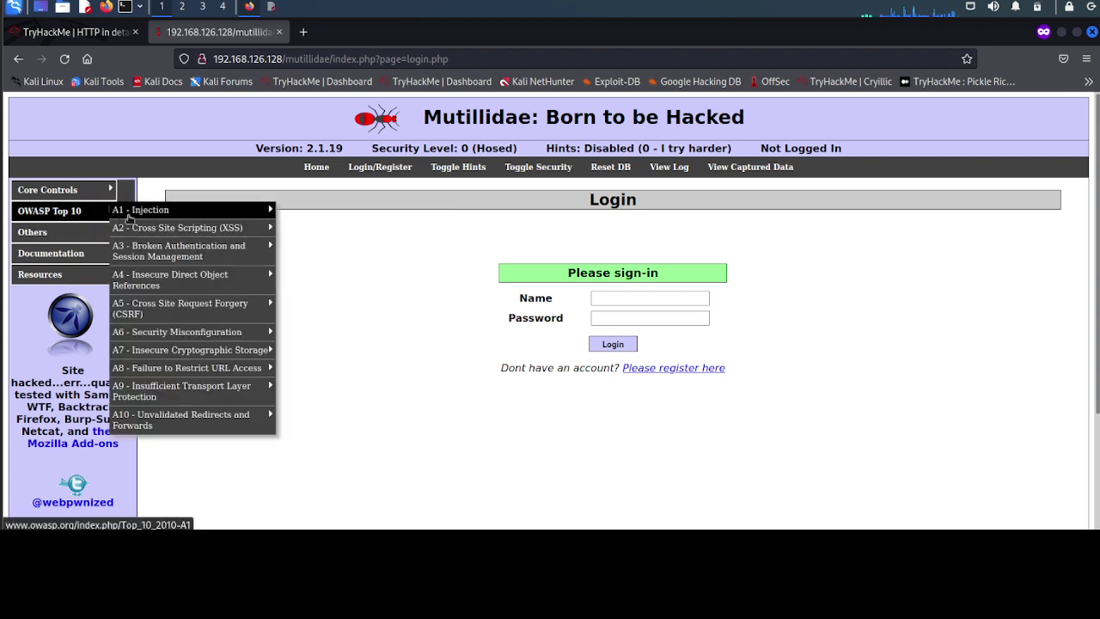
mouse_move(357, 210)
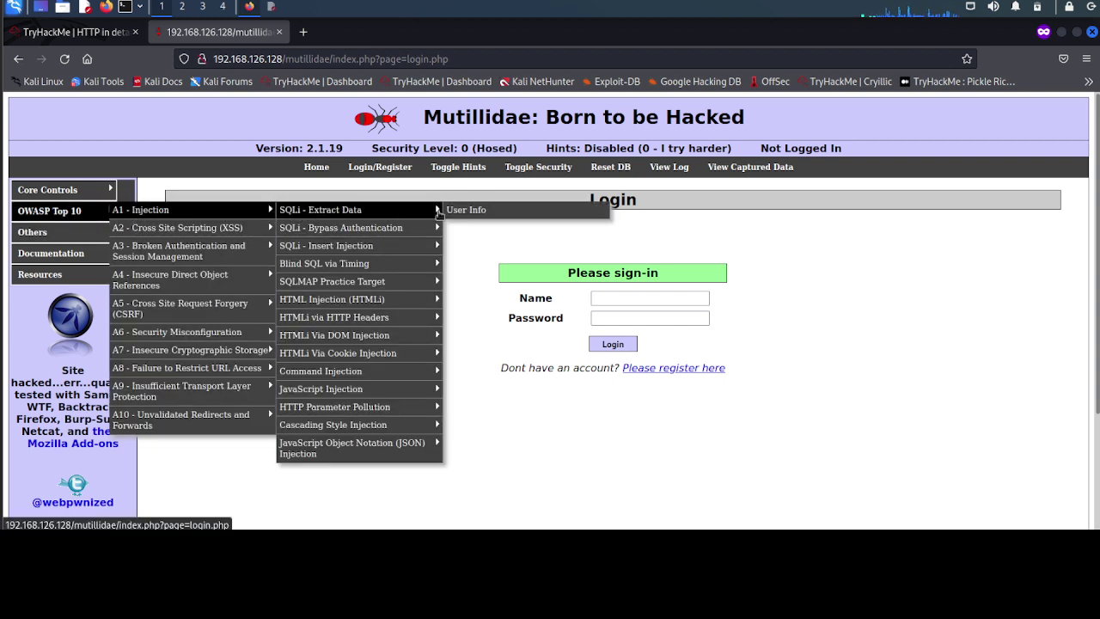
Step: On the User Info page, submit a name and password to view account details
click(475, 212)
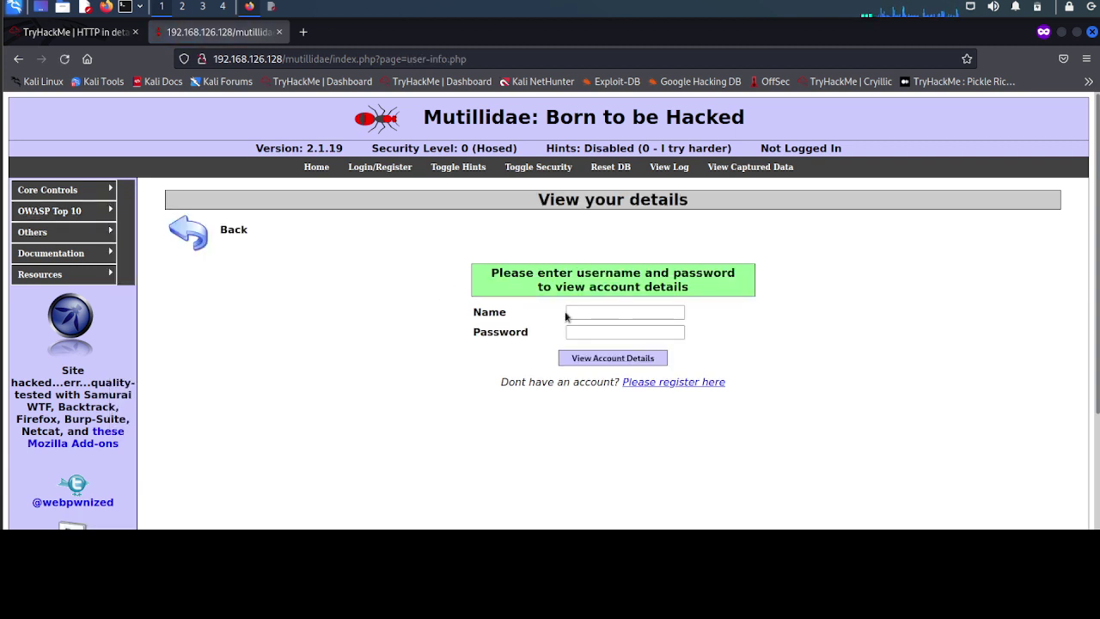
click(587, 314)
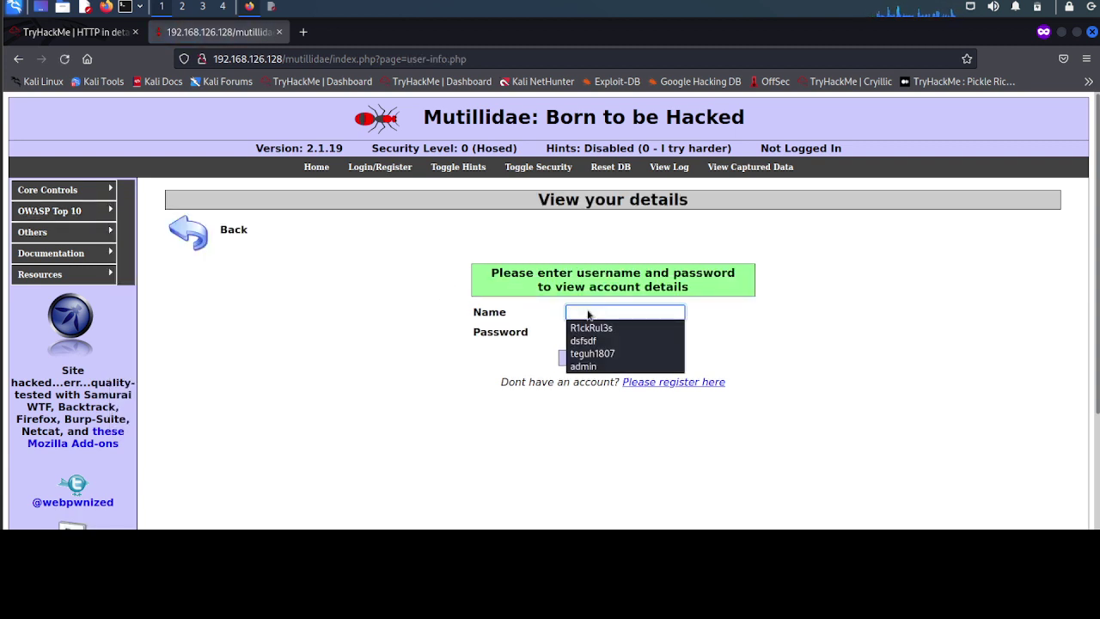
text(teguh)
key(Tab)
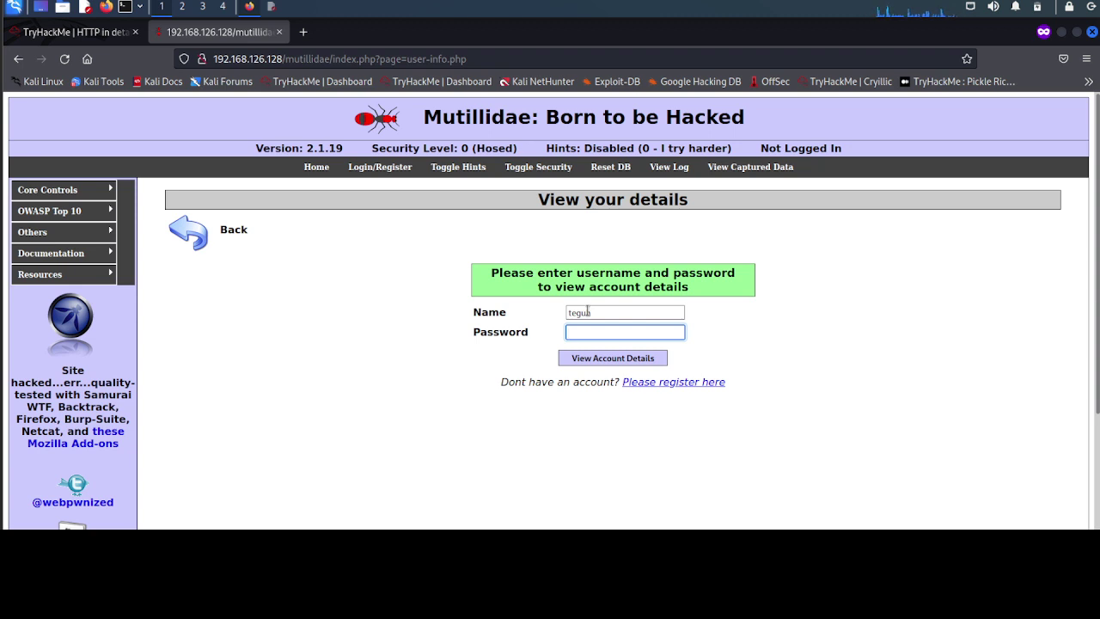
text(t)
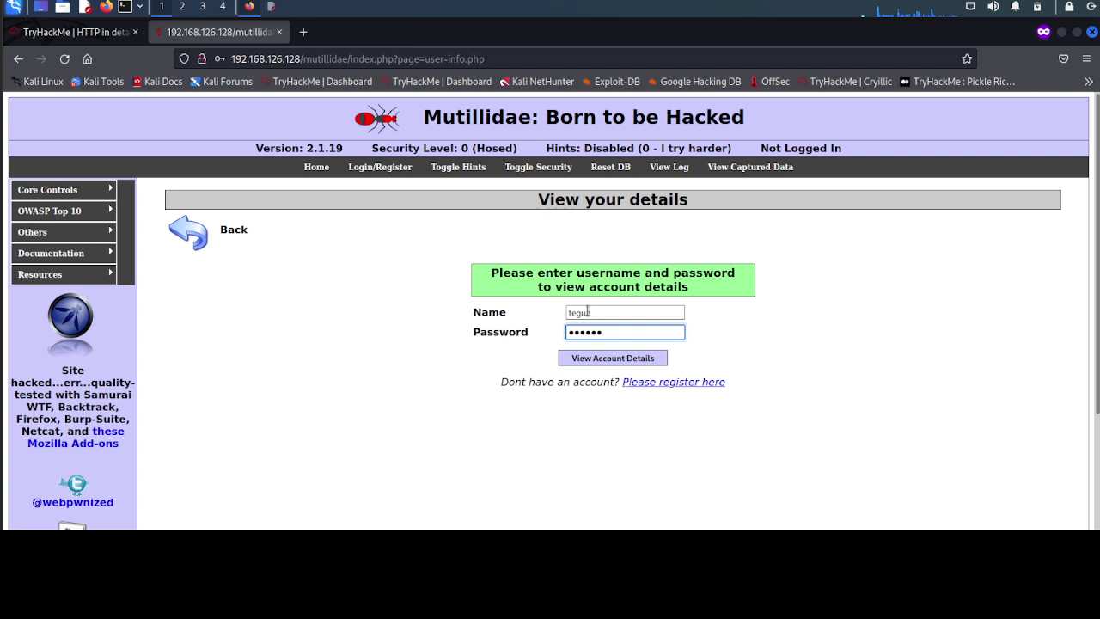
click(590, 358)
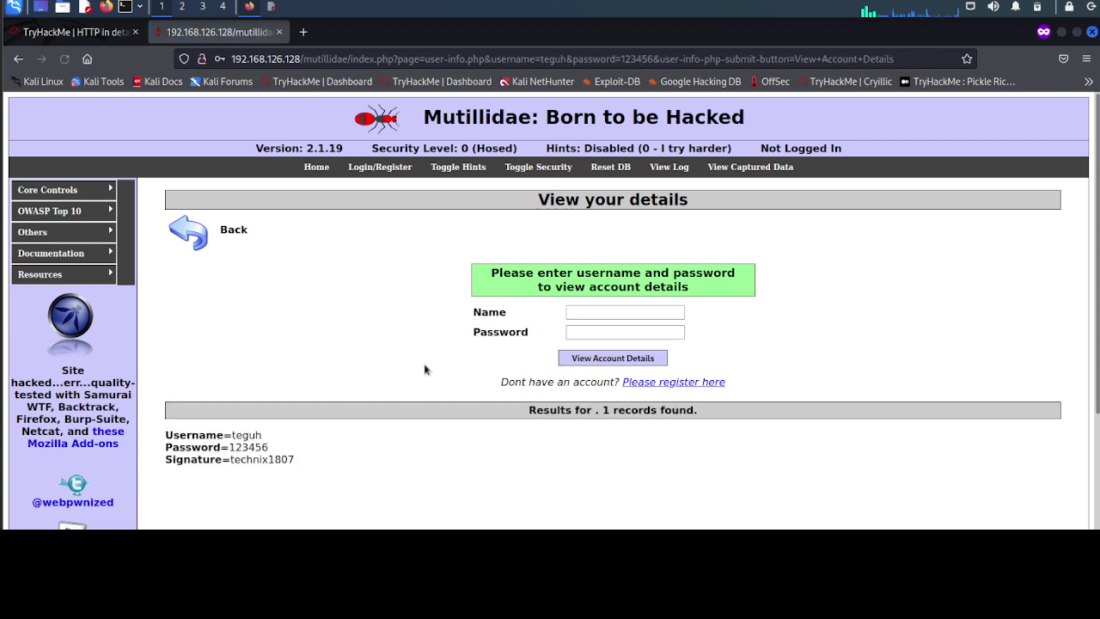
Step: Highlight the returned username, password and signature, then select the parameter-carrying URL
double_click(255, 436)
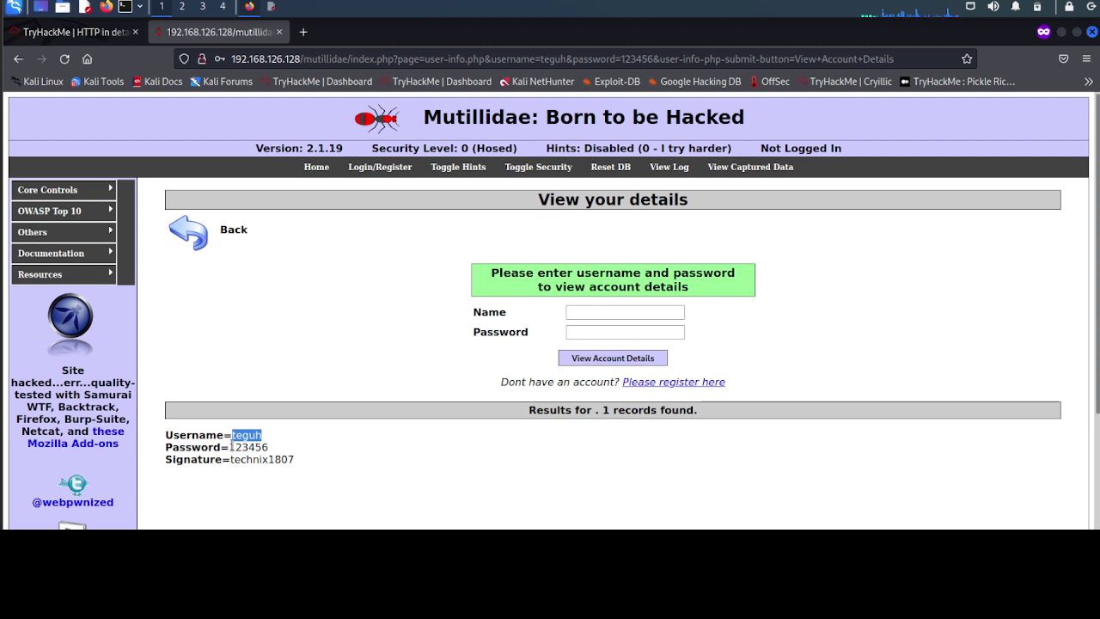
drag(231, 447, 299, 462)
click(393, 472)
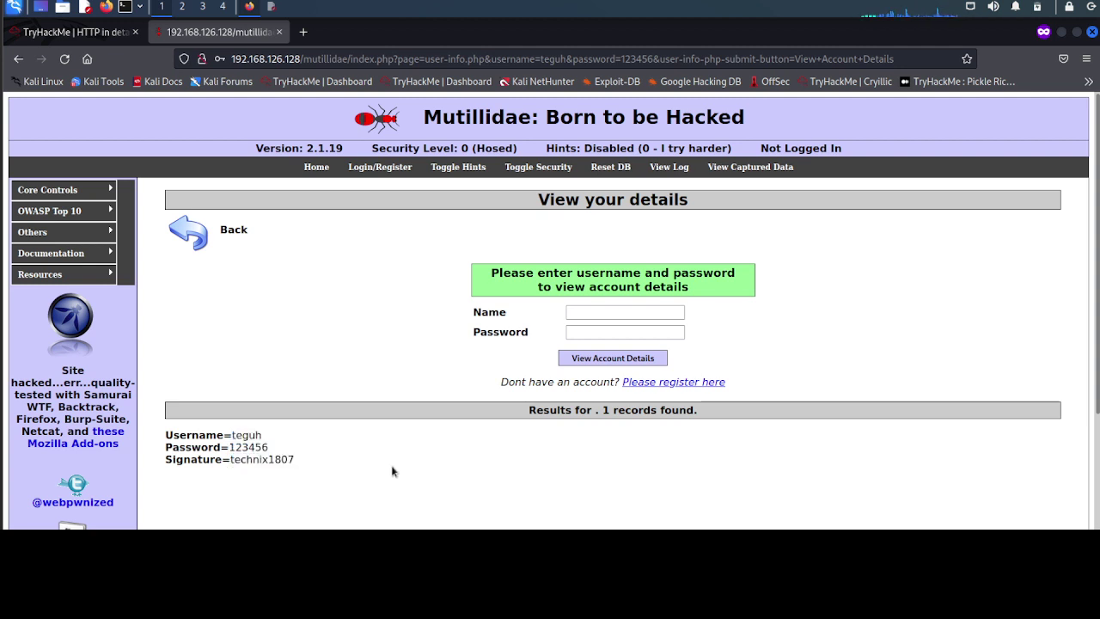
click(511, 59)
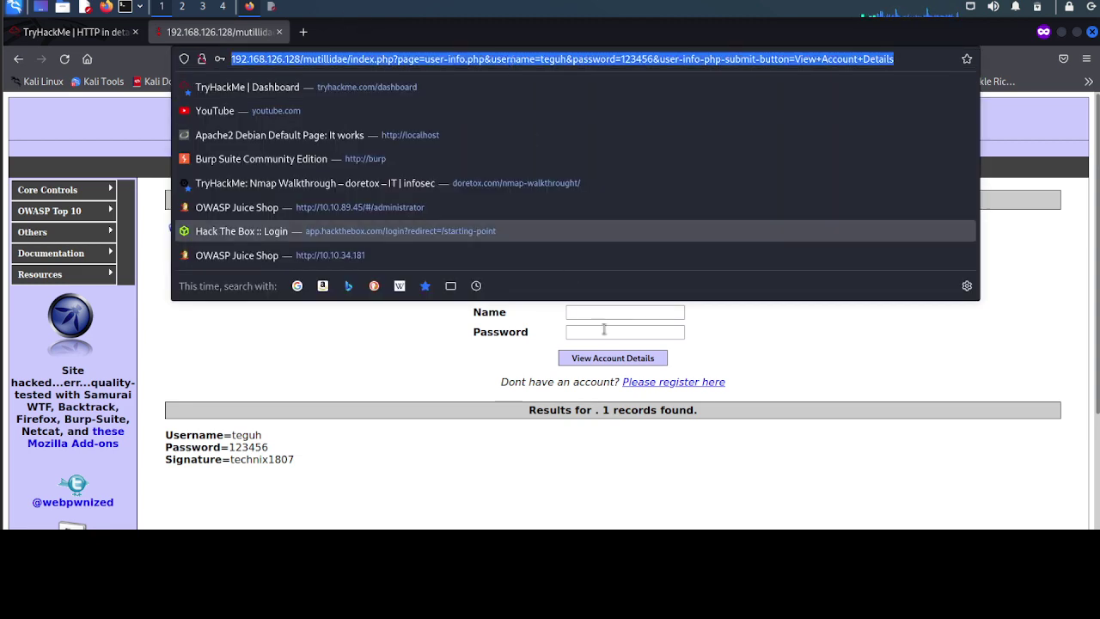
Step: Reload the User Info page with the Network panel recording, then return to the TryHackMe tab
click(890, 318)
right_click(892, 316)
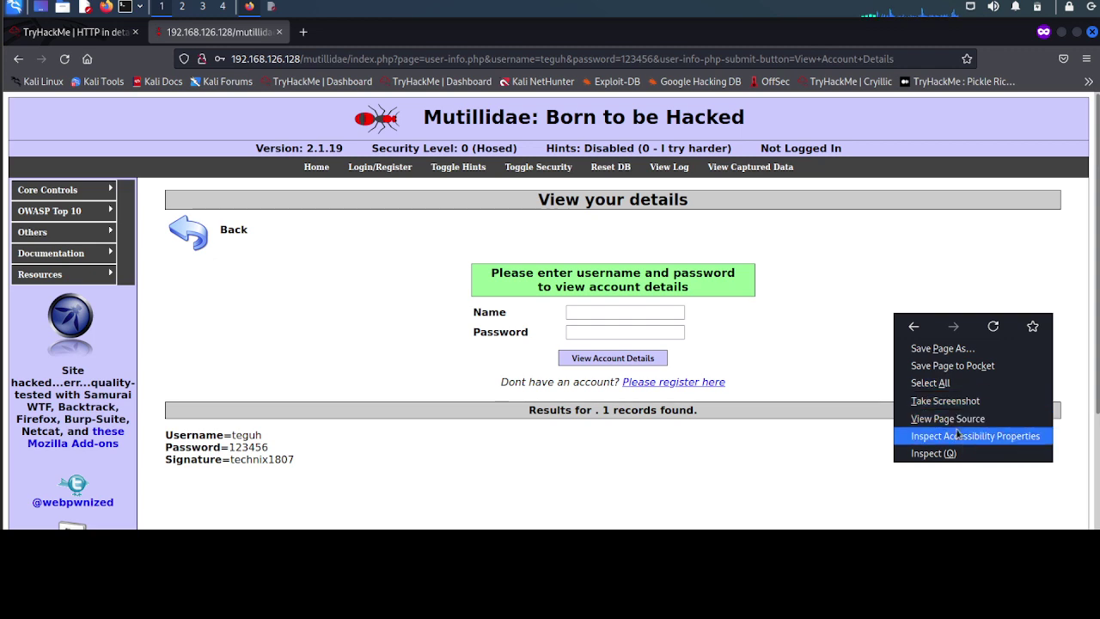
click(935, 452)
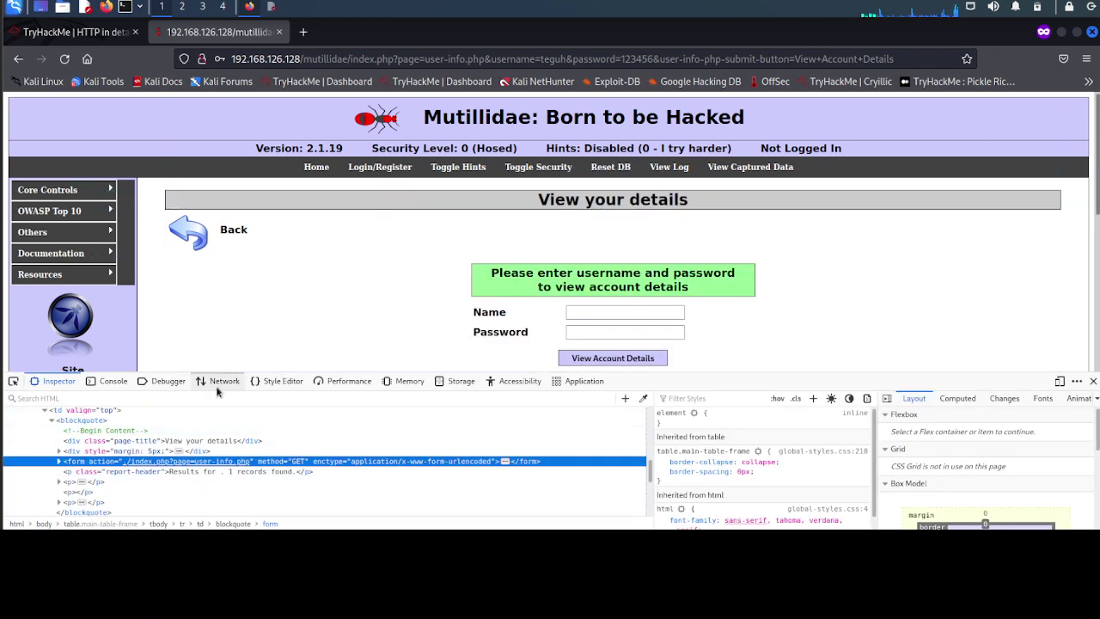
click(220, 380)
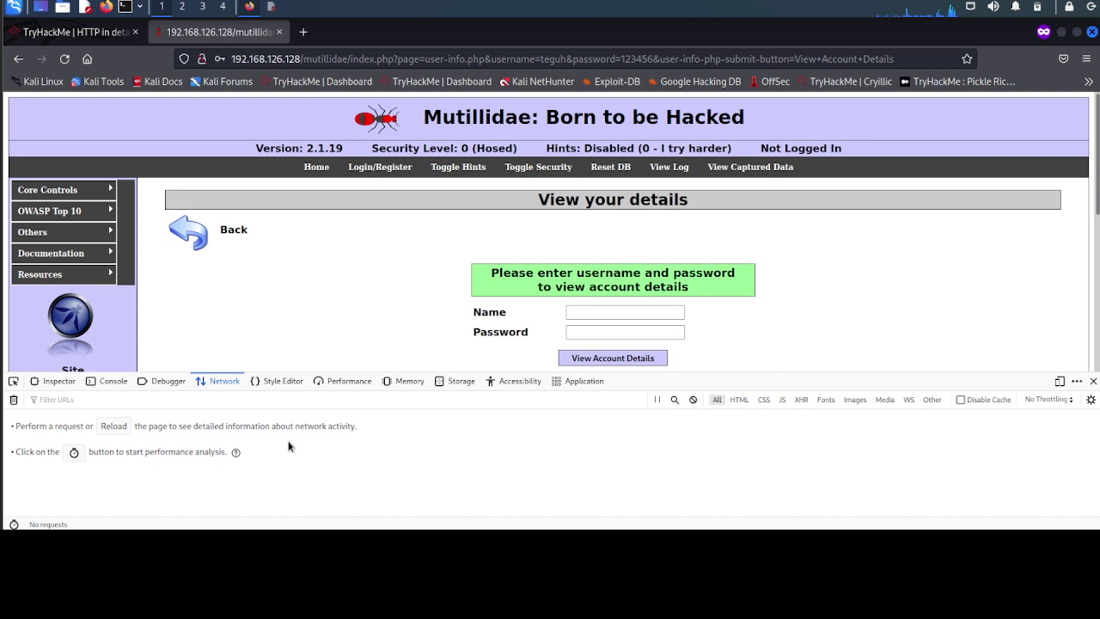
click(115, 425)
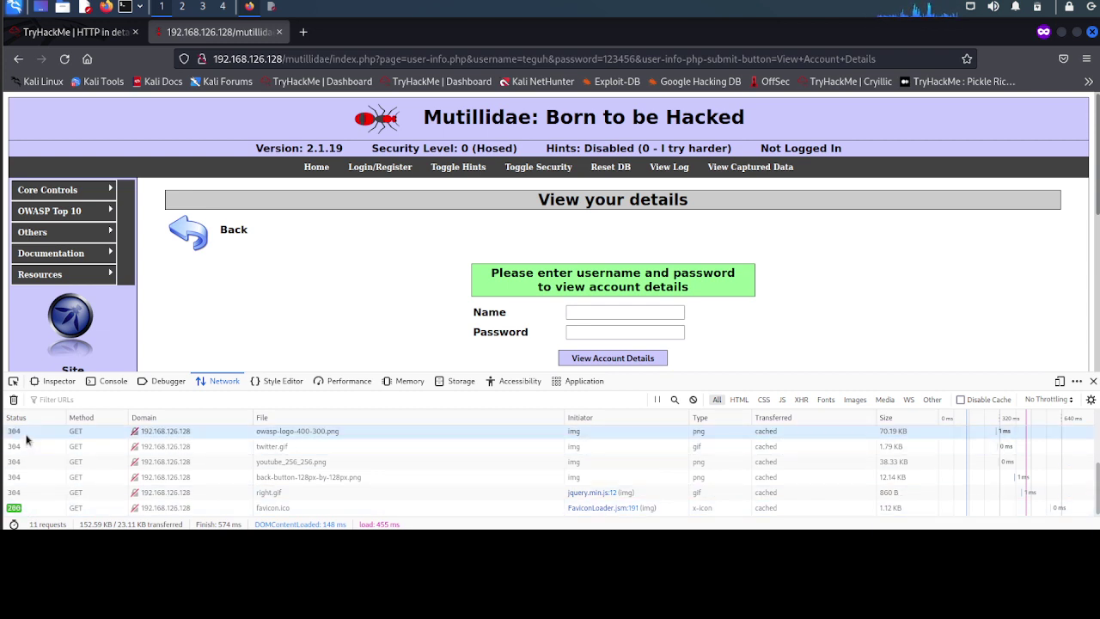
click(103, 32)
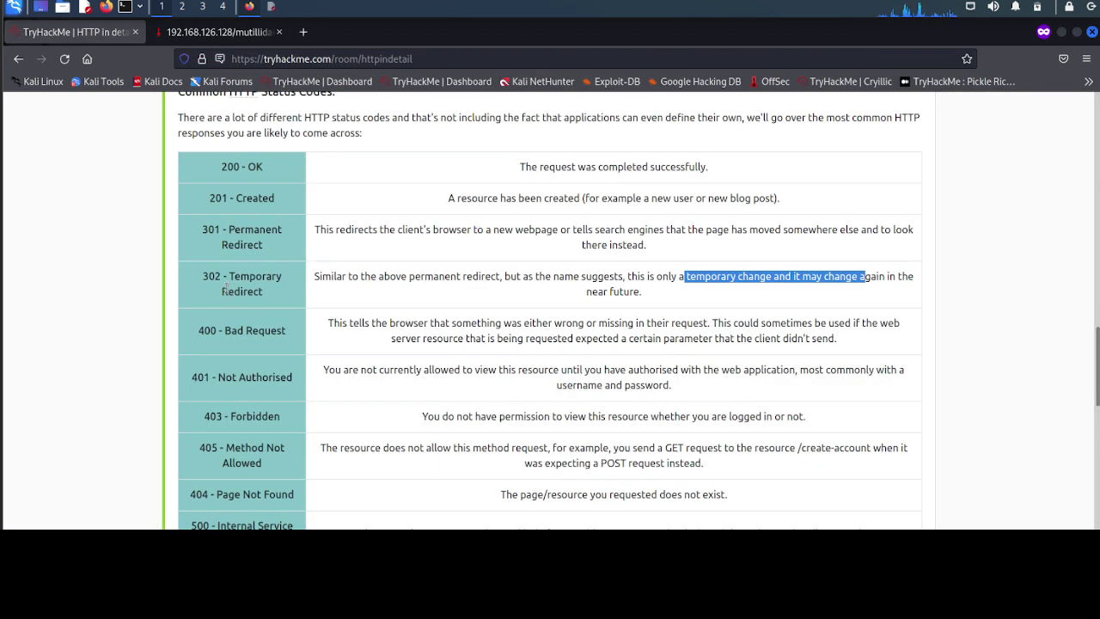
Step: Return to the Mutillidae View your details page and close the developer tools panel
scroll(225, 289, down, 3)
scroll(228, 293, up, 4)
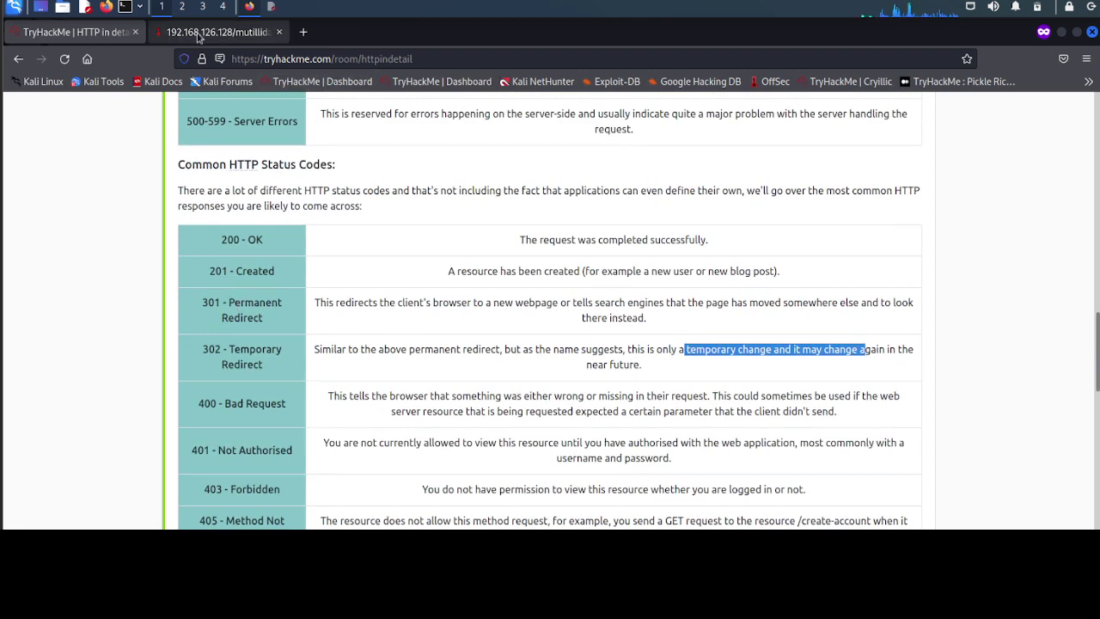
click(198, 35)
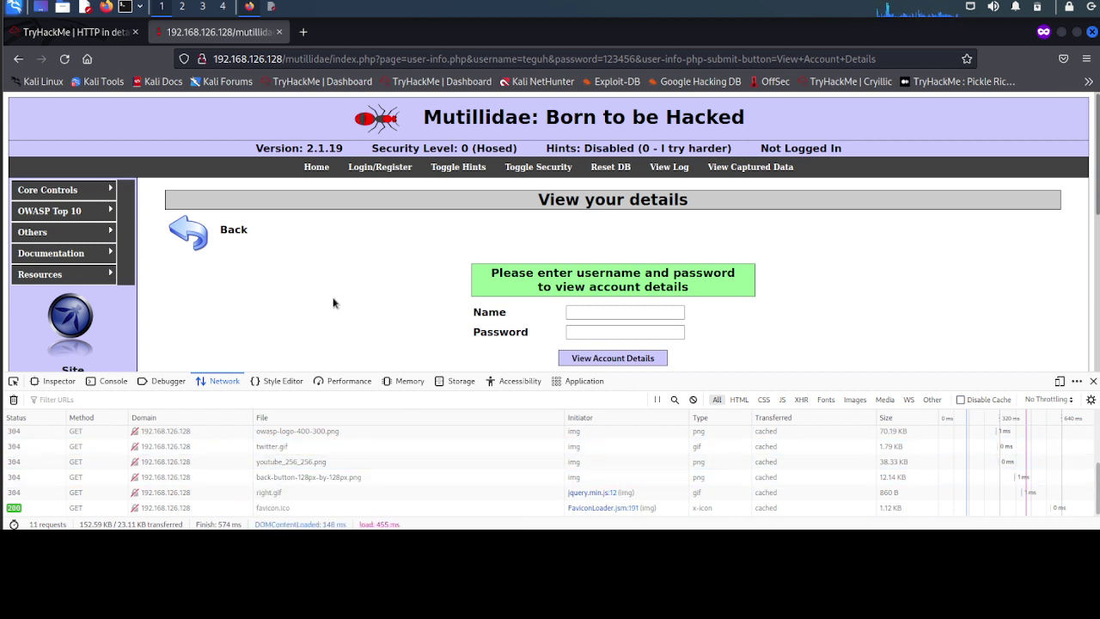
click(1093, 381)
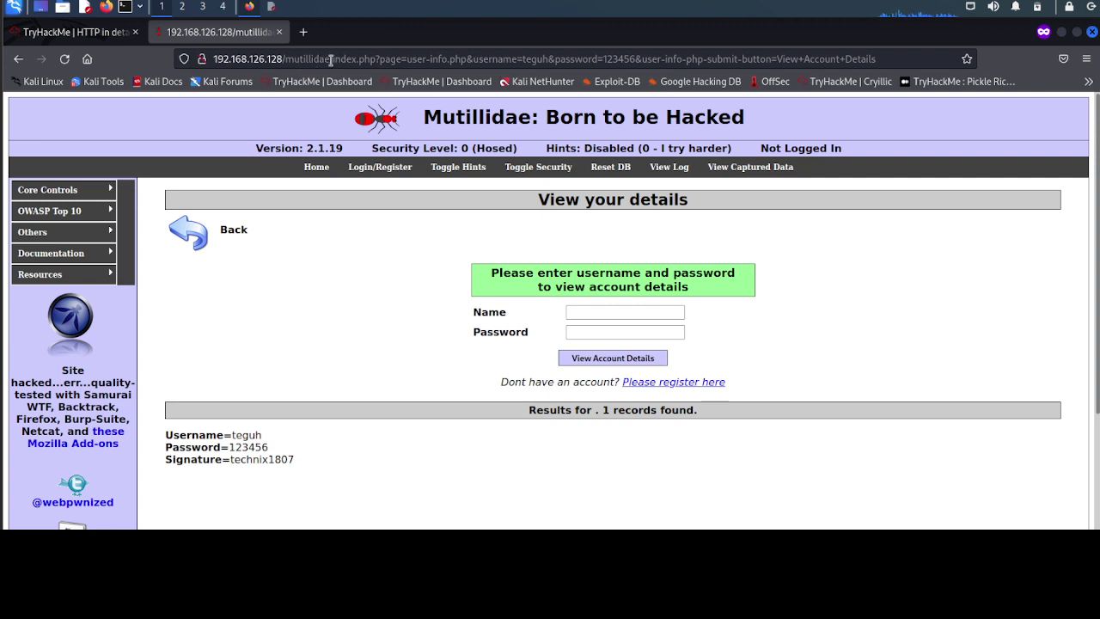
Step: Copy the user-info URL from the mutillidae path onward out of the address bar
drag(332, 59, 860, 59)
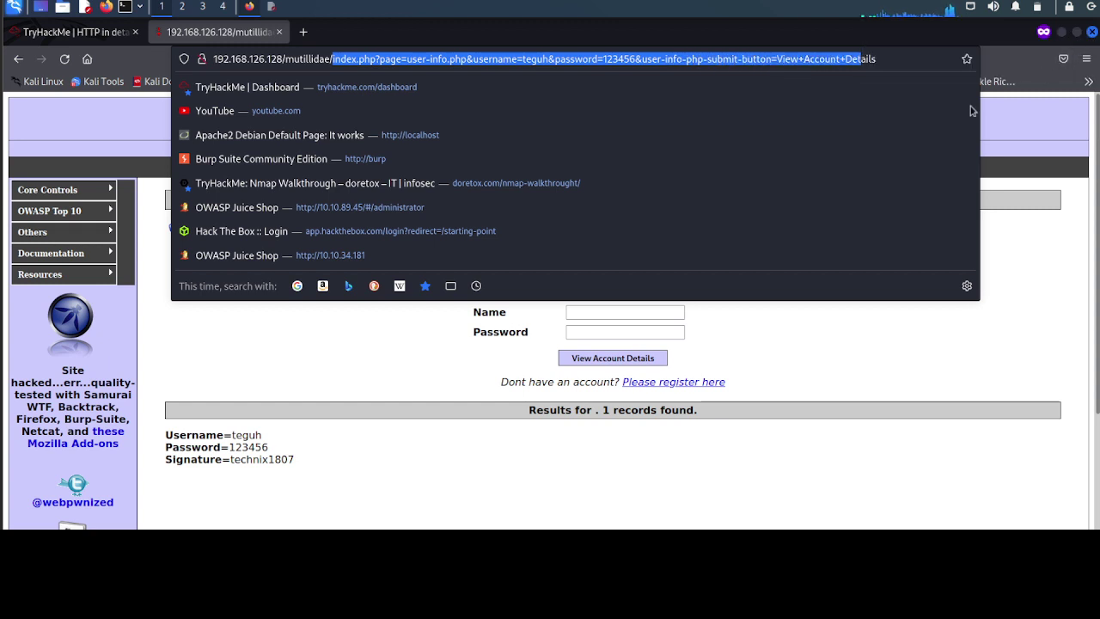
click(847, 361)
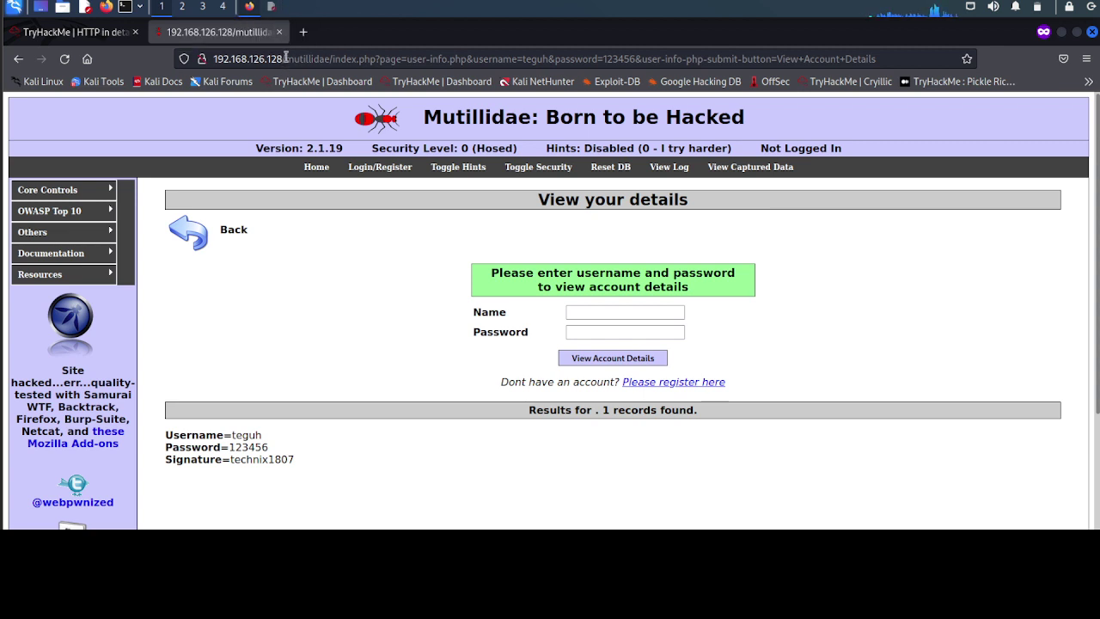
drag(284, 59, 845, 73)
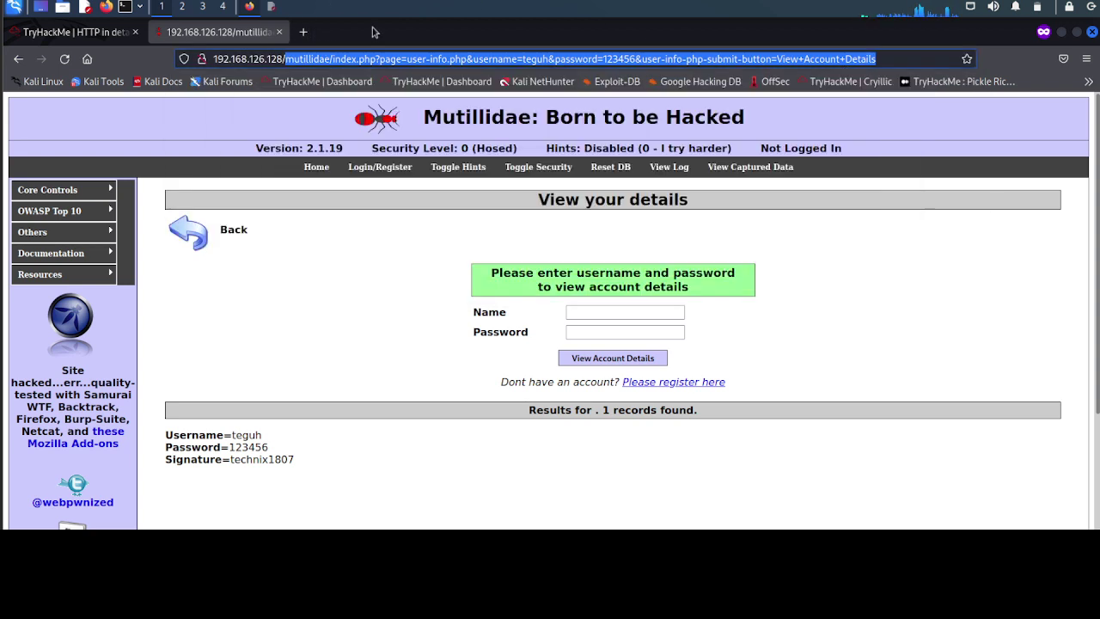
key(Escape)
Step: Paste the copied URL onto a new line 15 in the SQL Injection notes
click(270, 6)
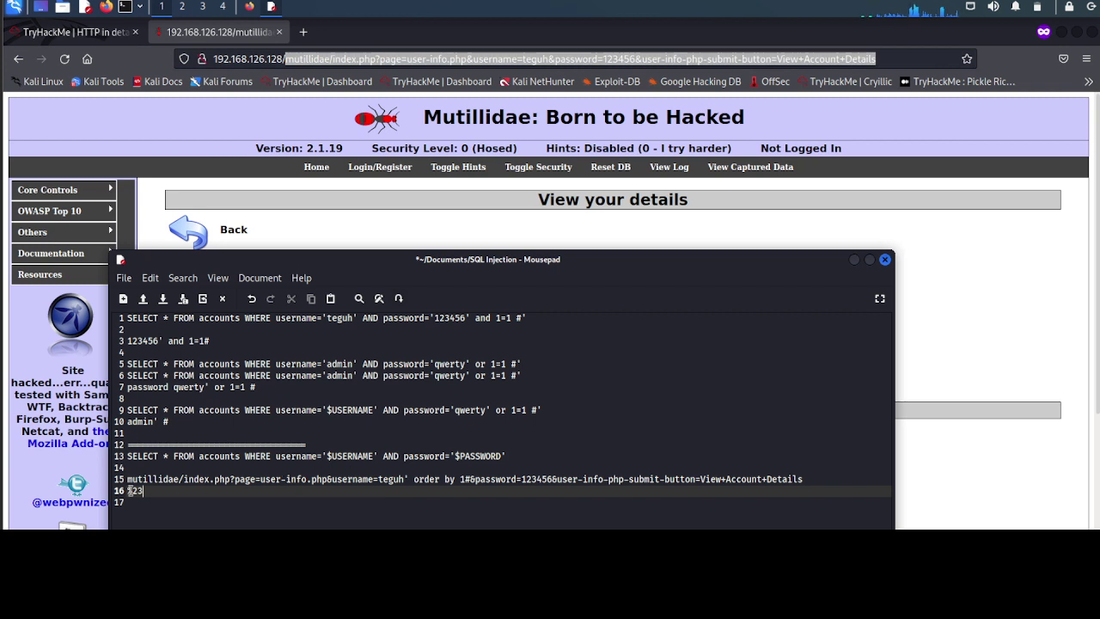
click(130, 469)
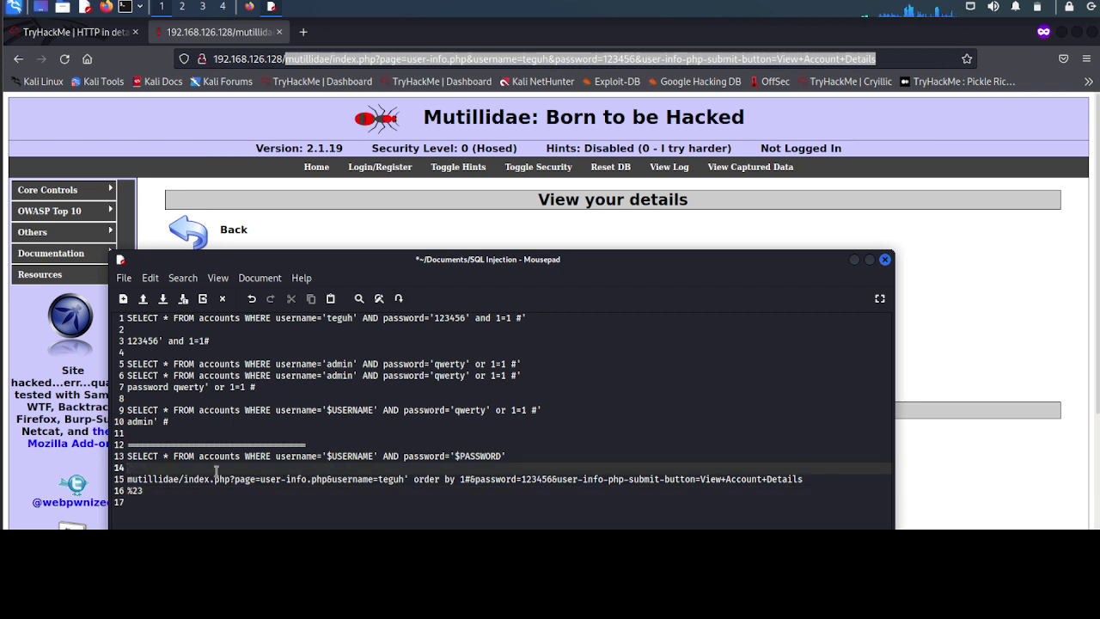
key(Return)
key(ctrl+v)
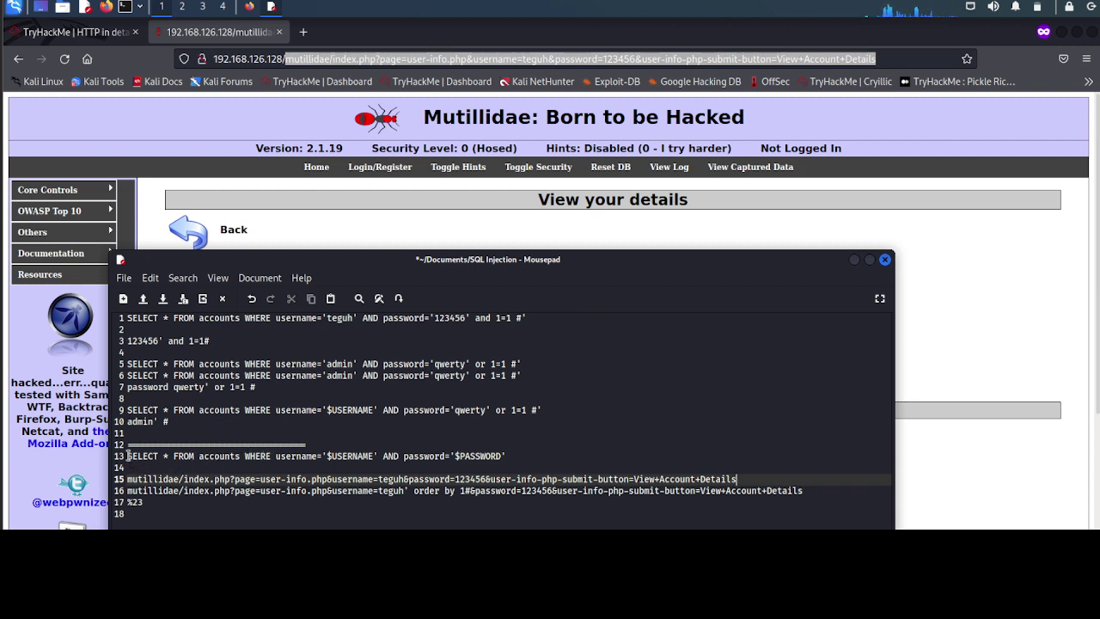
drag(127, 455, 507, 457)
click(578, 436)
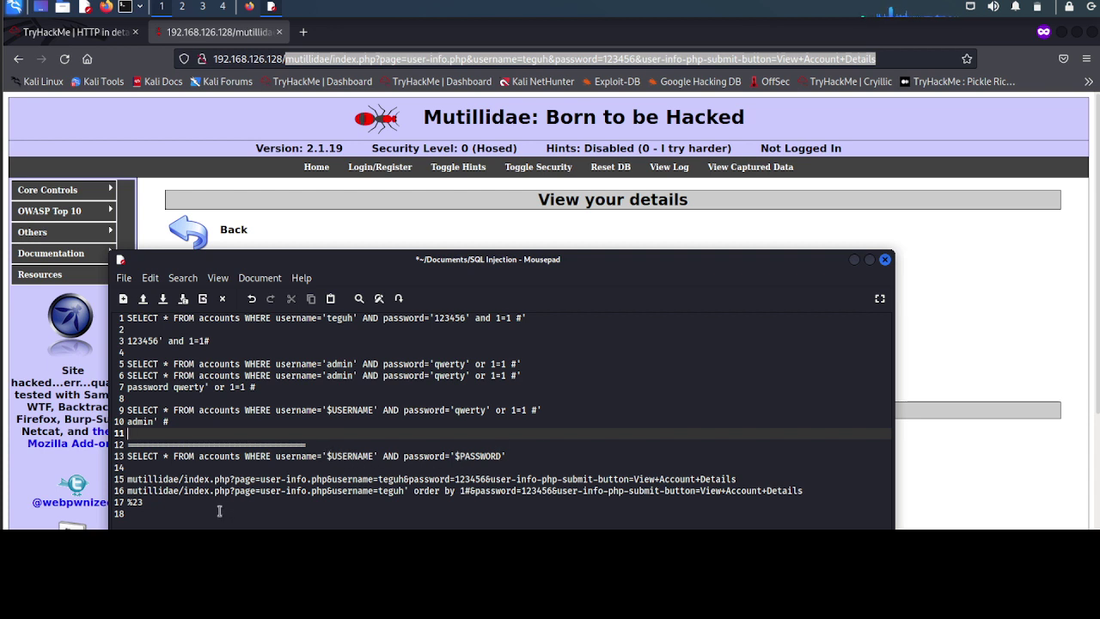
click(333, 59)
click(333, 59)
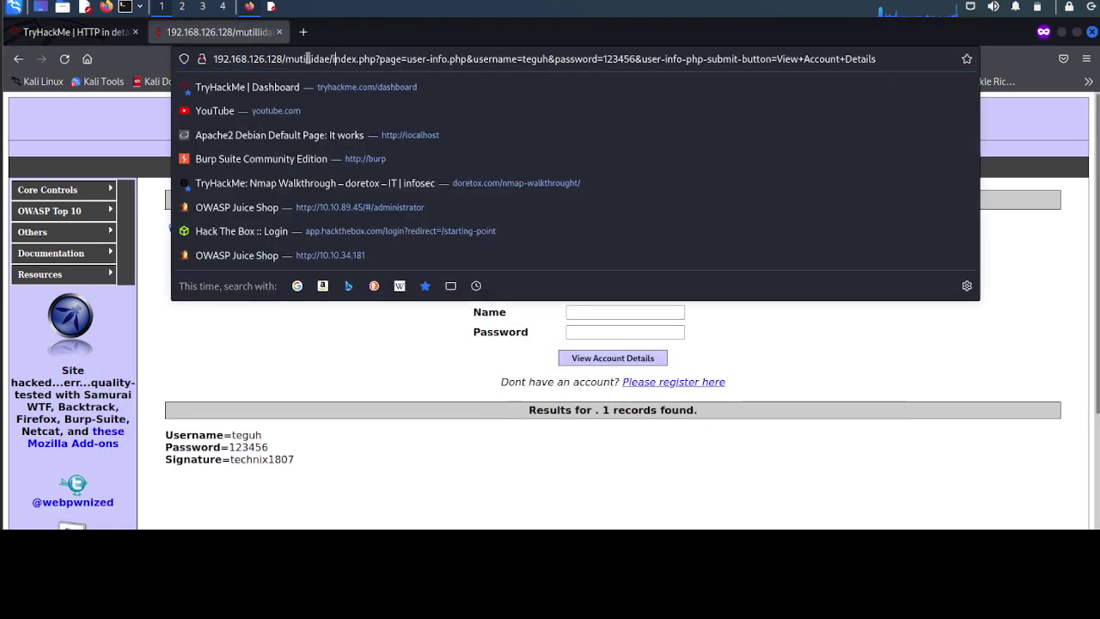
click(352, 365)
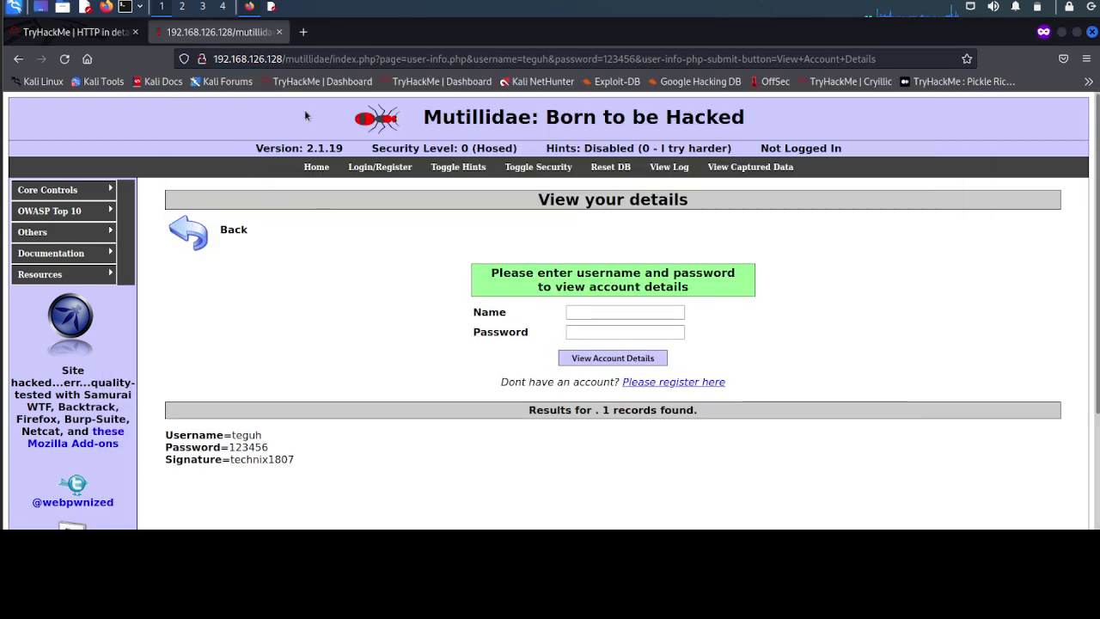
click(272, 9)
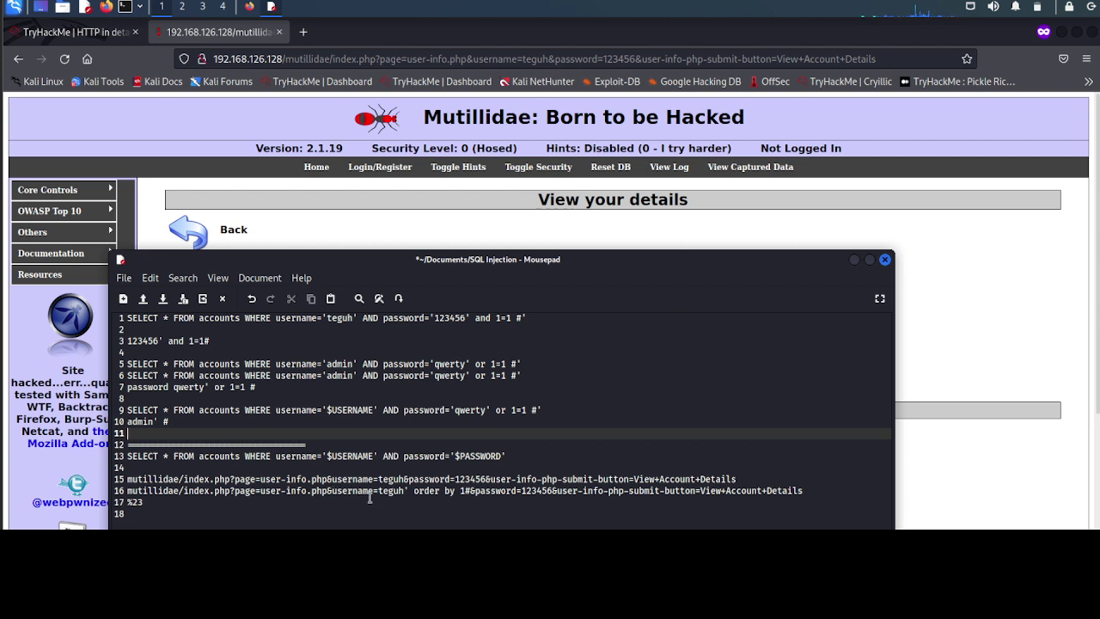
Step: Change line 16's order by to 1 and write an ' order by 1# snippet on new line 19
drag(414, 494, 462, 490)
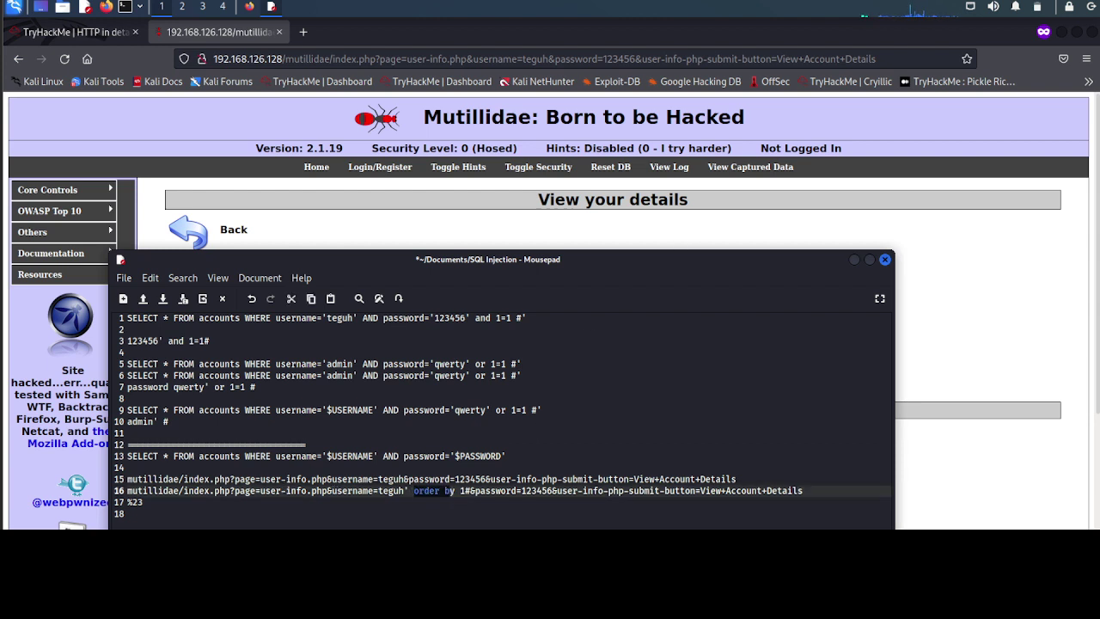
text(1)
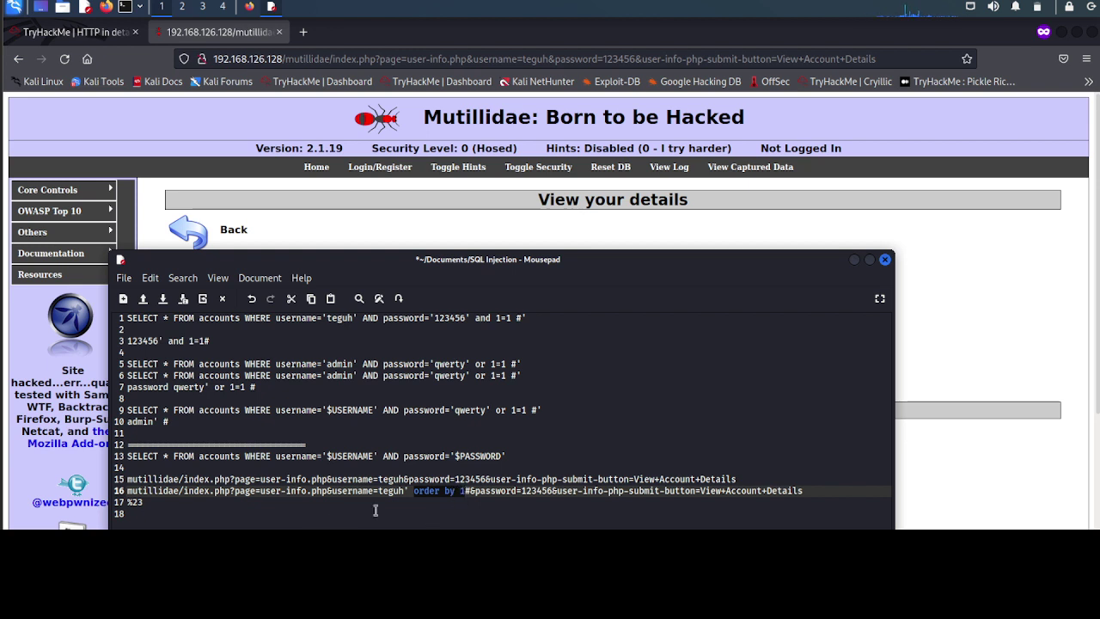
click(387, 511)
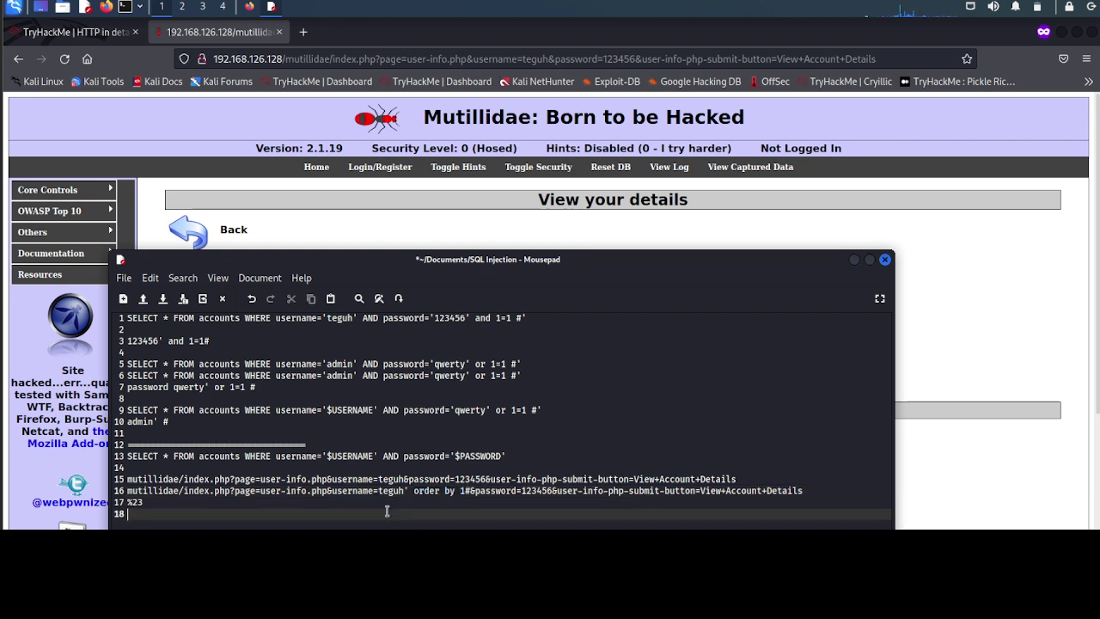
key(Return)
text(rder by 1#)
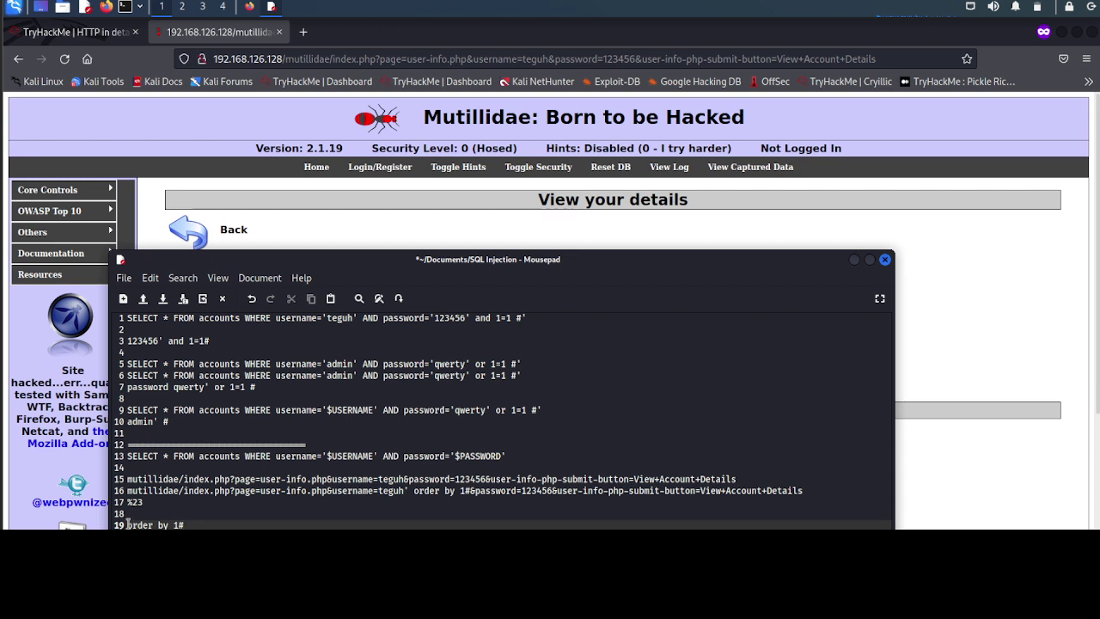
text(')
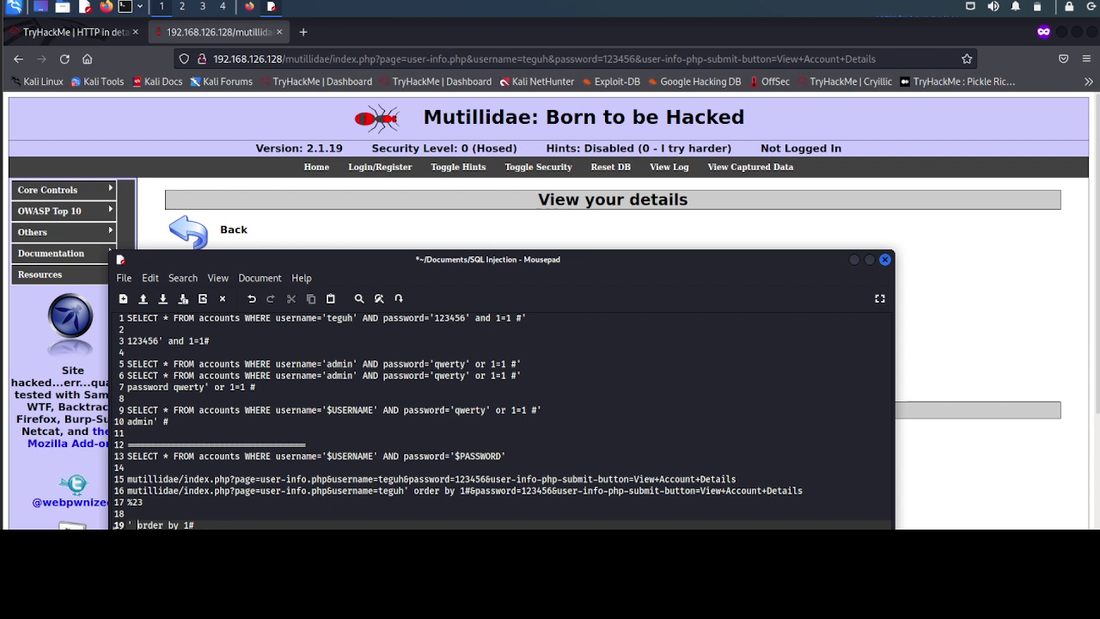
Step: Insert the ' order by 1# snippet after the username in the line 15 URL
drag(126, 523, 246, 522)
key(ctrl+c)
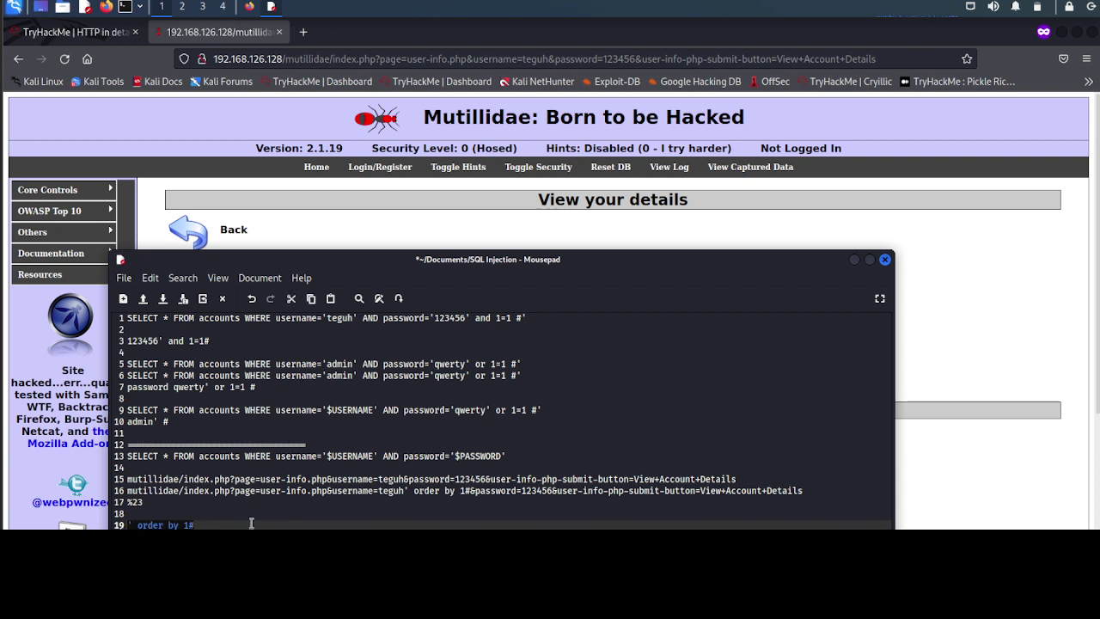
click(404, 479)
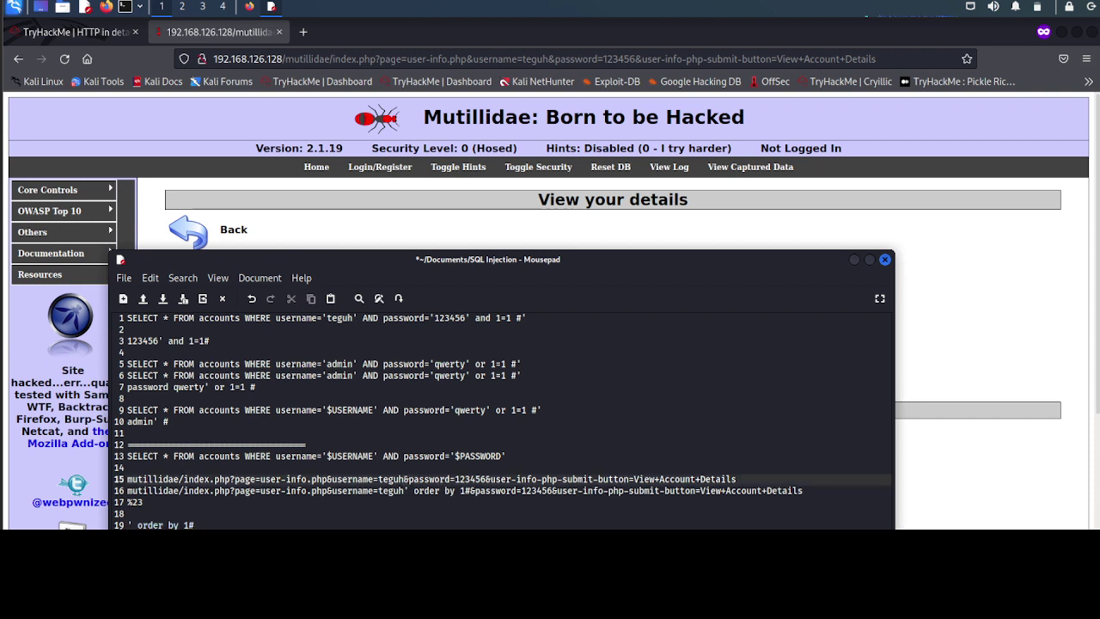
key(ctrl+v)
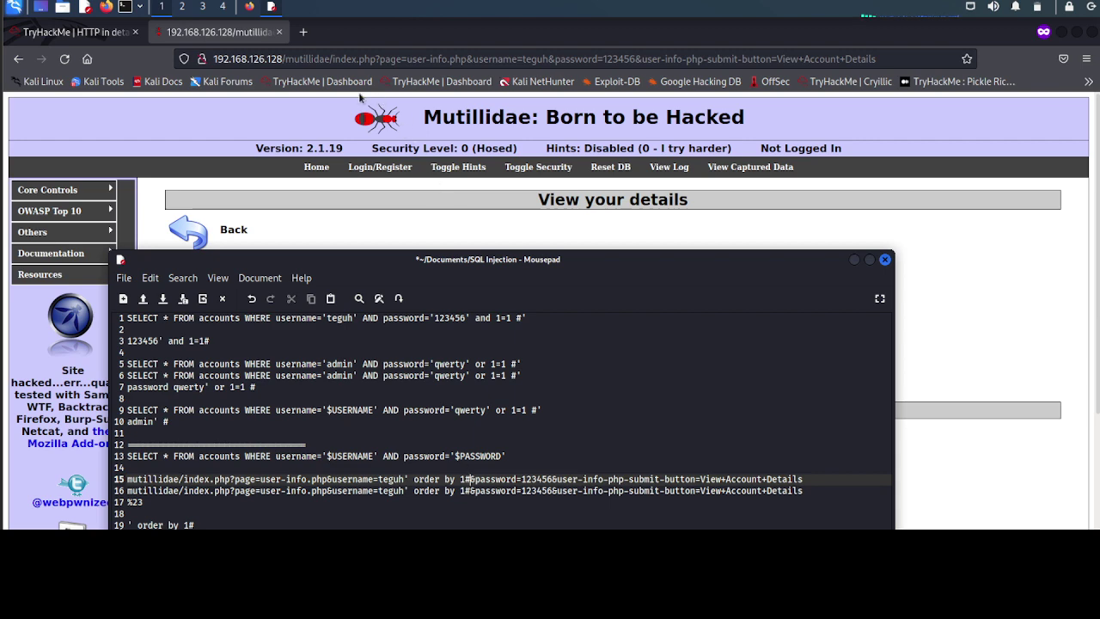
click(362, 59)
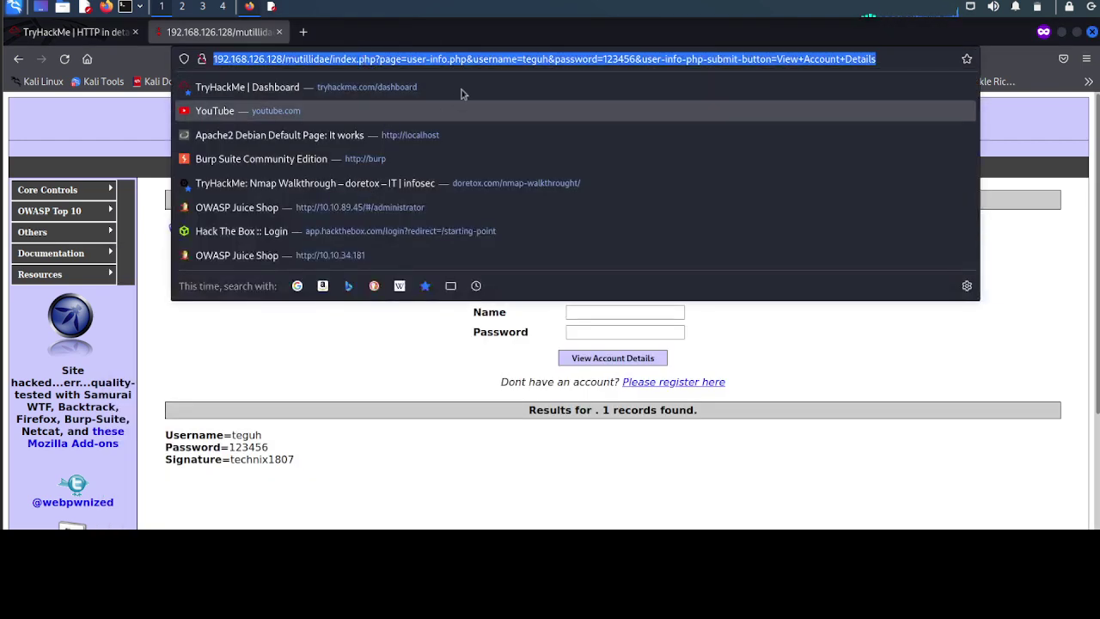
key(alt+Tab)
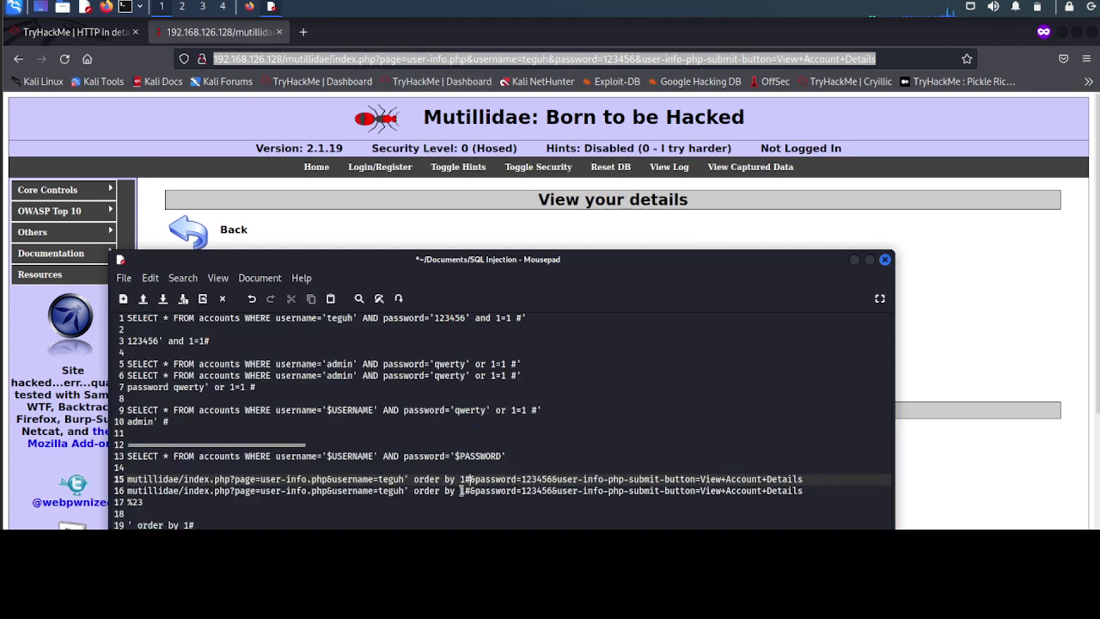
Step: Replace the # on line 15 with %23 from line 17 and select the whole URL
click(147, 504)
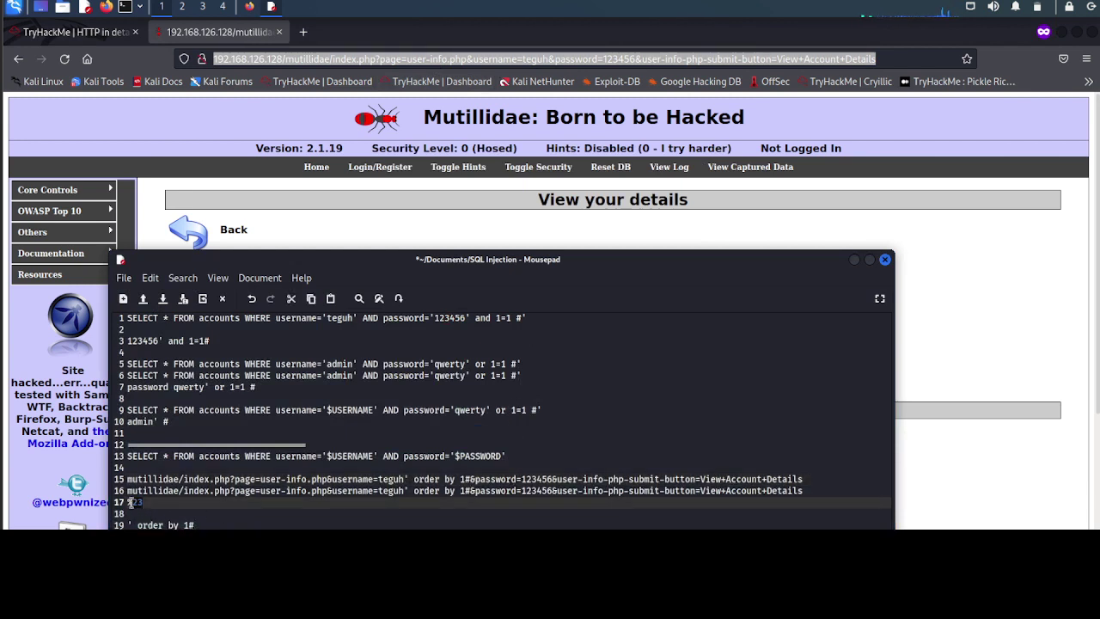
drag(148, 504, 125, 503)
key(ctrl+c)
click(470, 479)
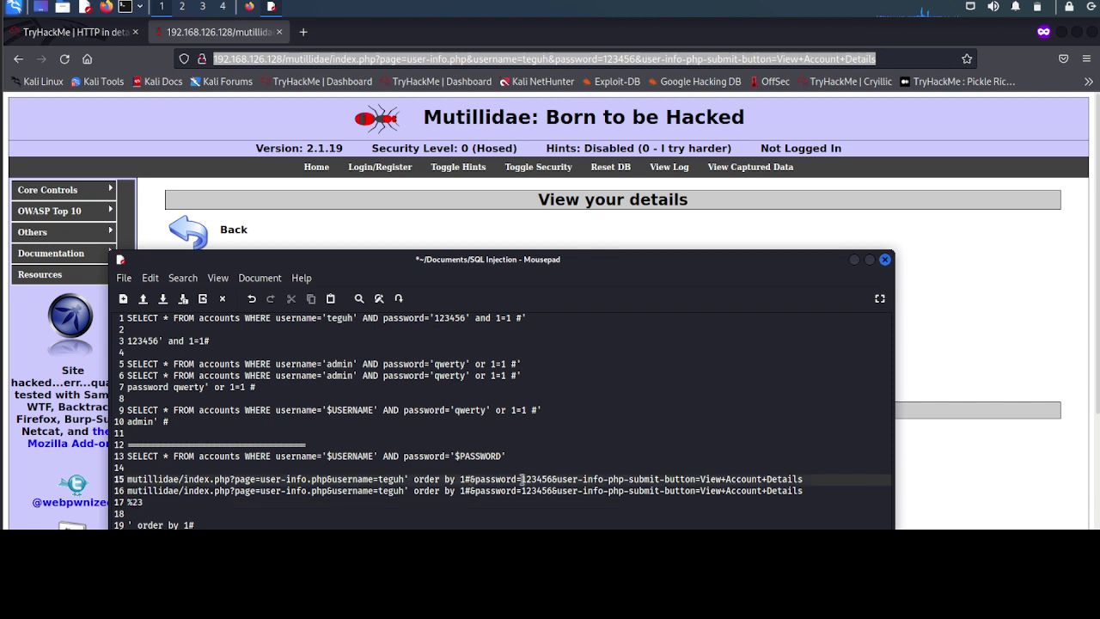
click(464, 479)
key(Delete)
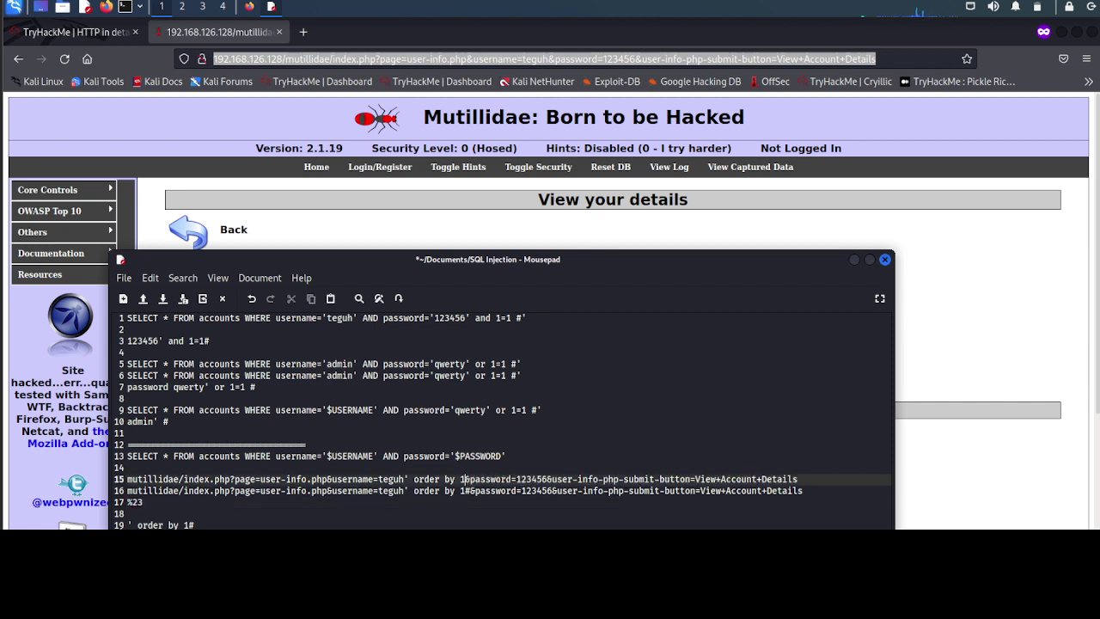
key(ctrl+v)
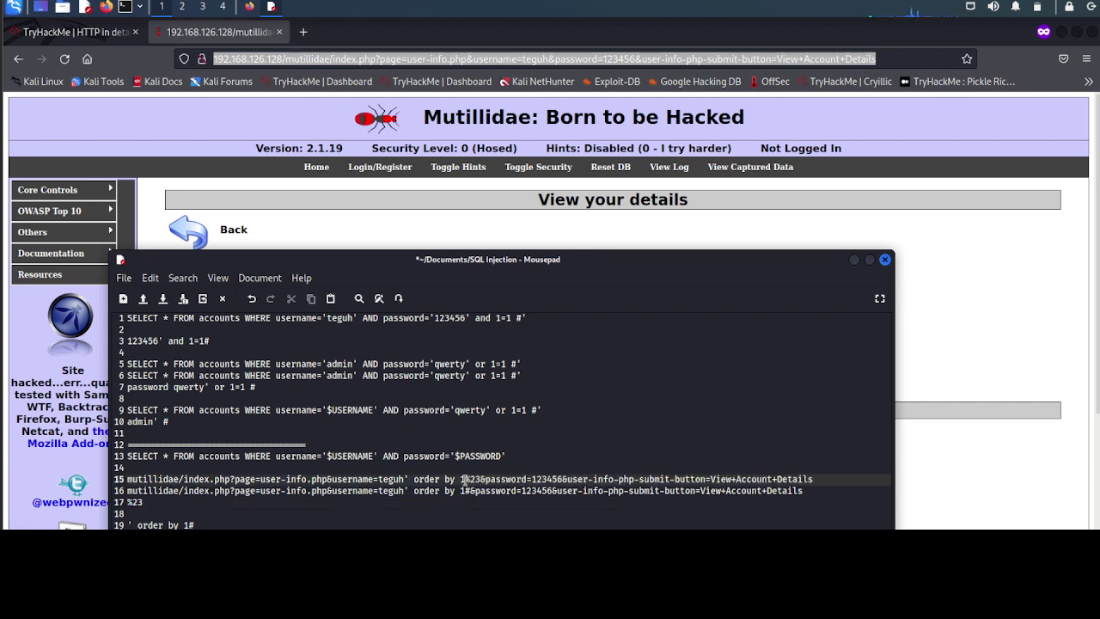
key(End)
key(shift+Left)
key(shift+Left)
key(shift+Left)
drag(738, 477, 116, 479)
key(ctrl+c)
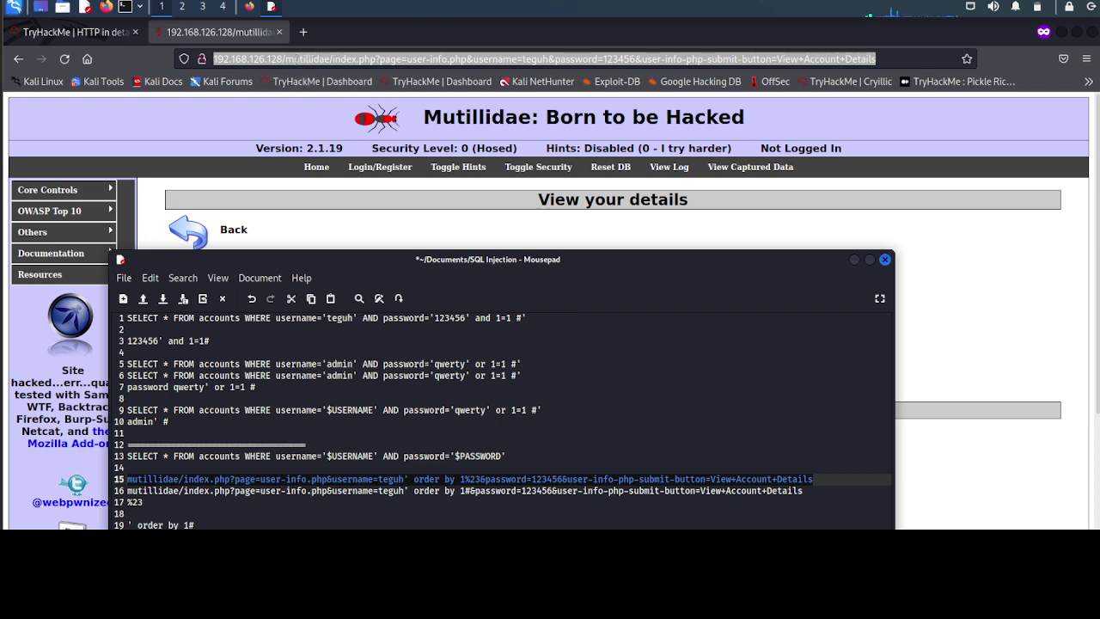
click(340, 60)
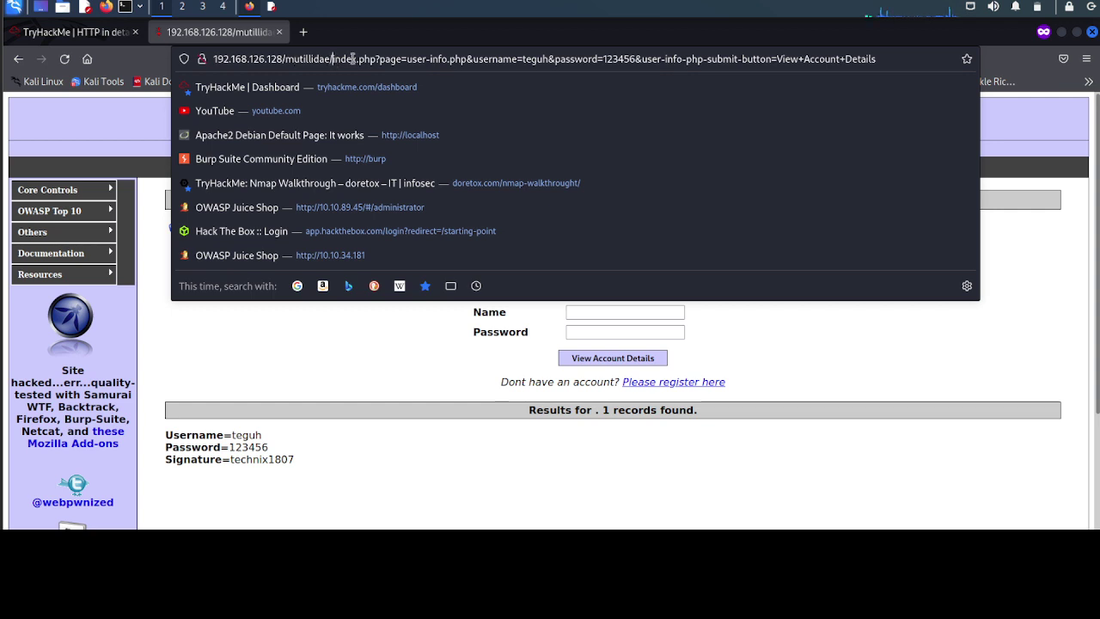
drag(333, 59, 879, 59)
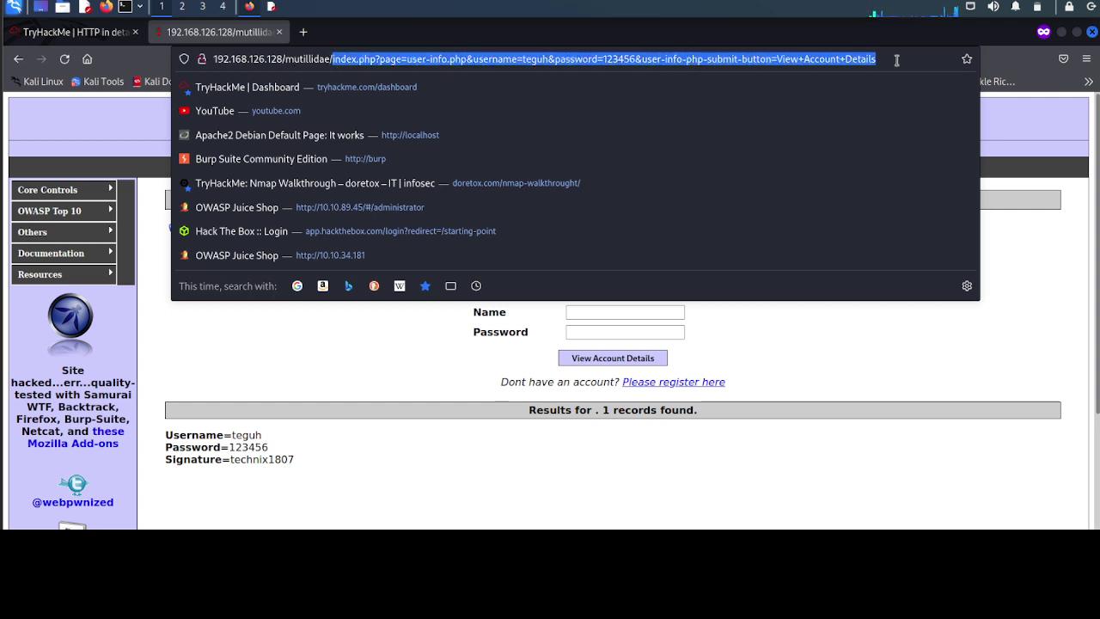
key(ctrl+v)
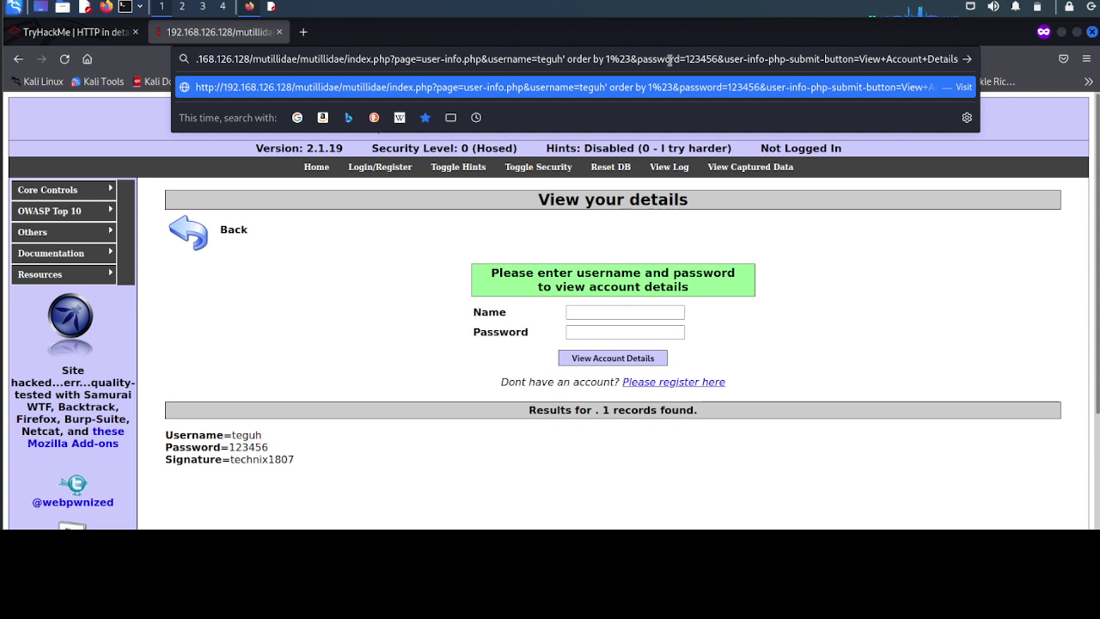
key(Return)
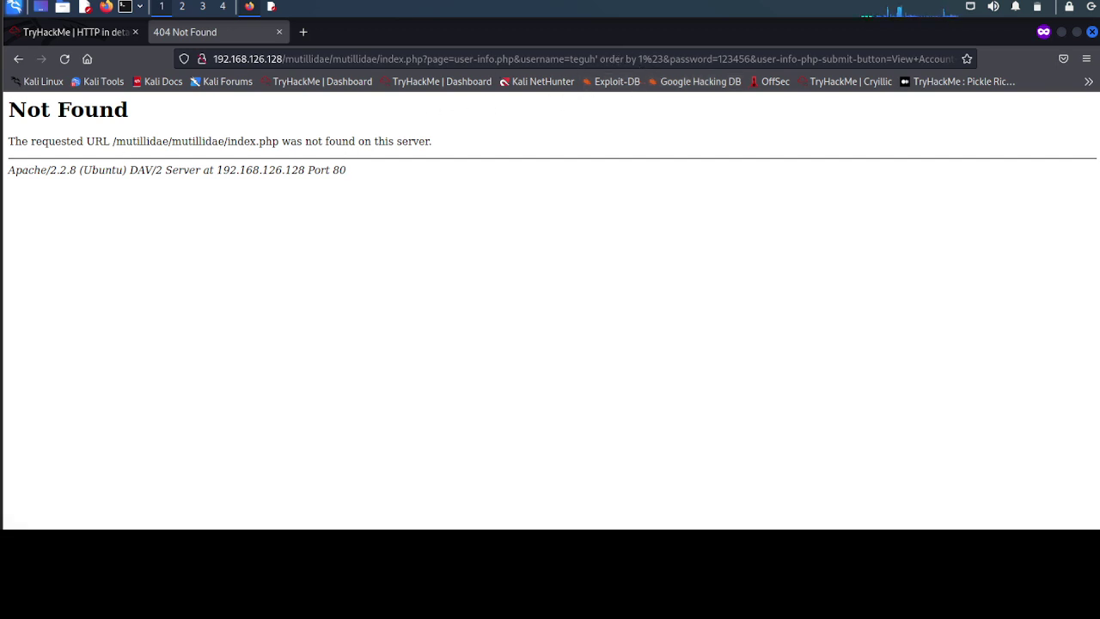
click(18, 59)
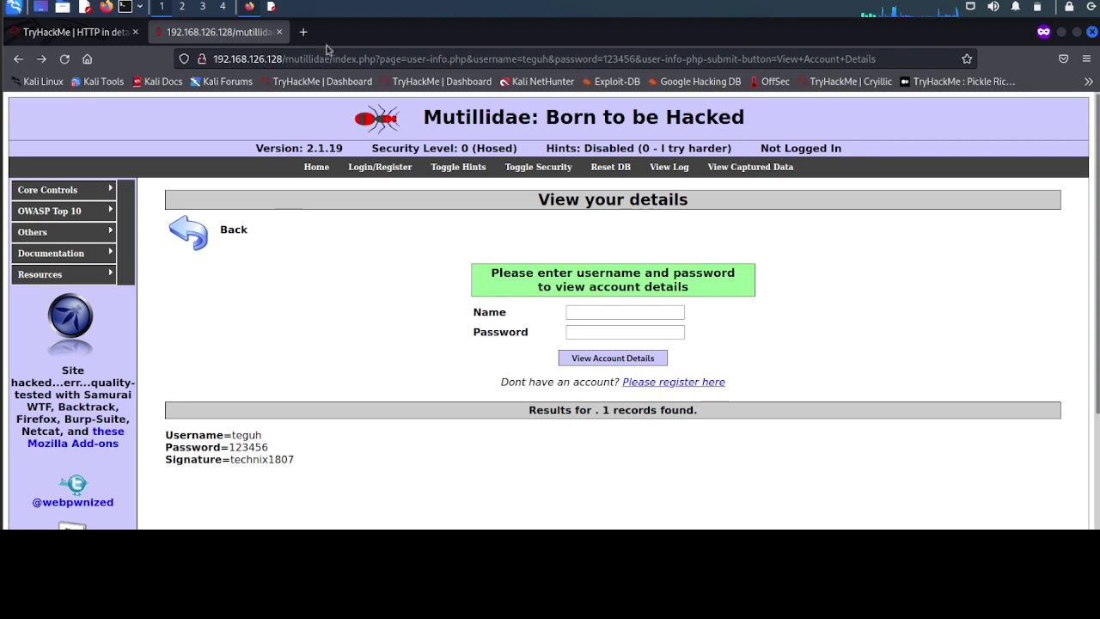
Step: Load the line 15 order by 1%23 URL in Firefox and confirm 1 record found
click(270, 10)
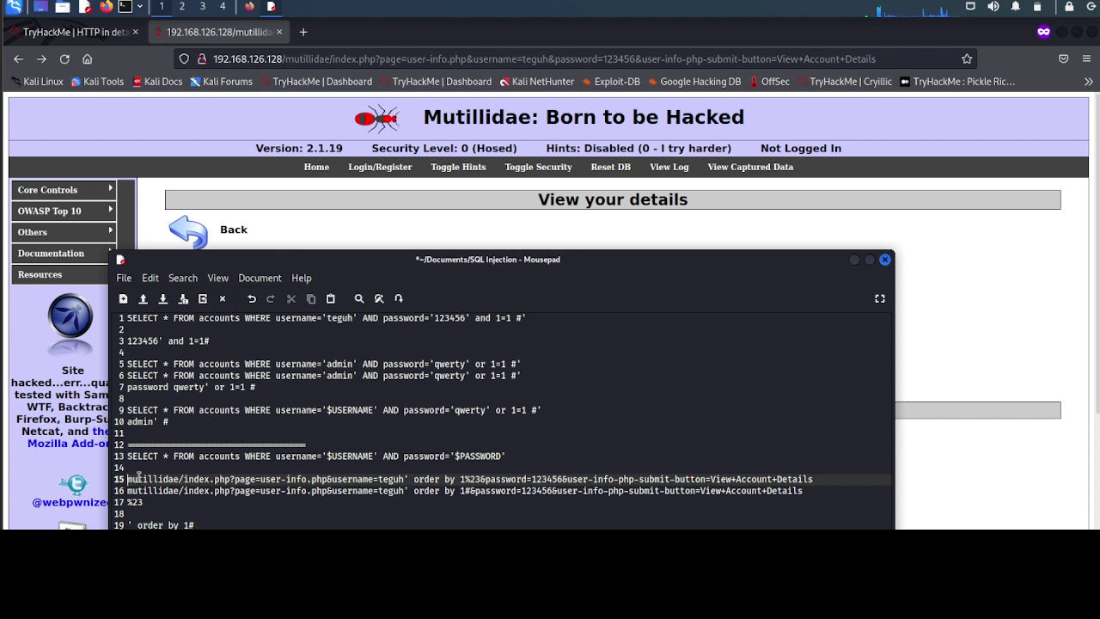
drag(127, 479, 842, 483)
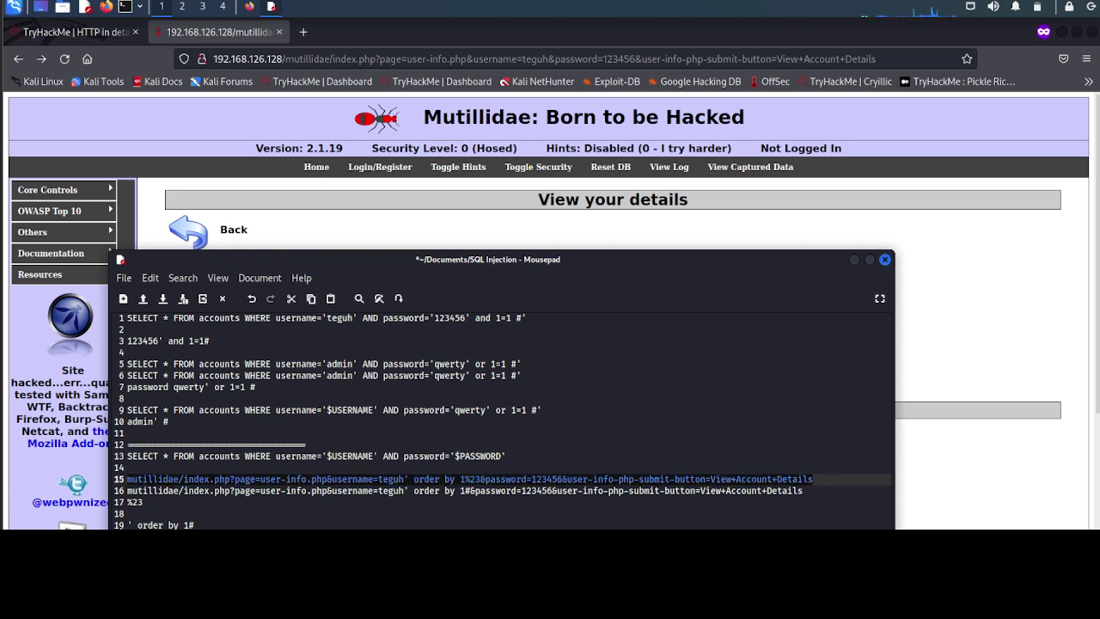
click(286, 60)
mouse_move(286, 59)
mouse_down()
mouse_move(890, 44)
mouse_move(908, 60)
mouse_up()
key(ctrl+v)
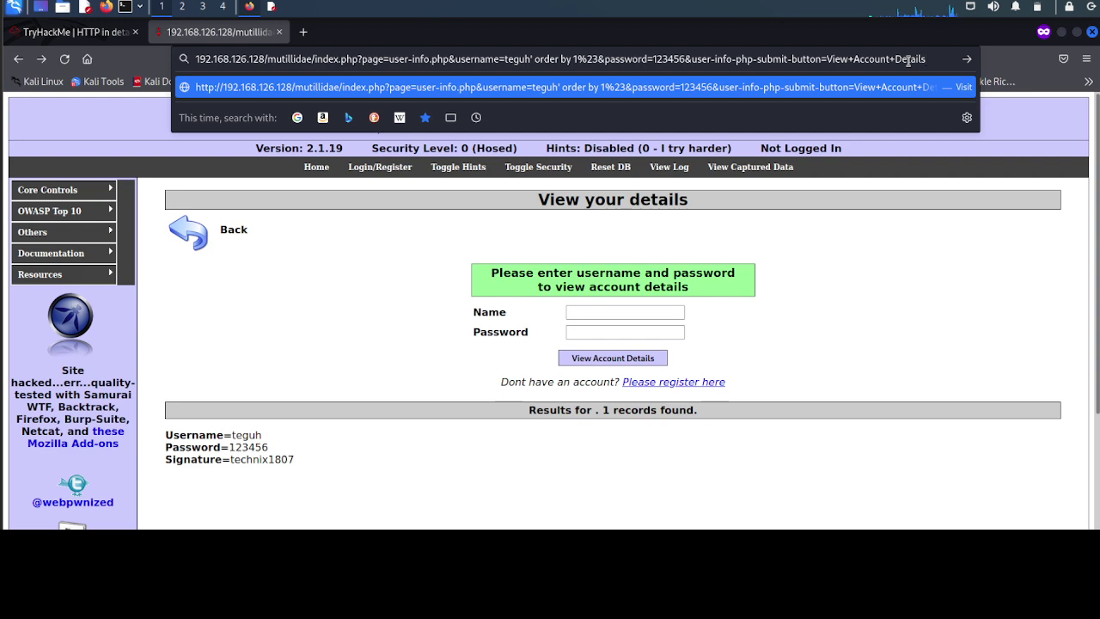
key(Return)
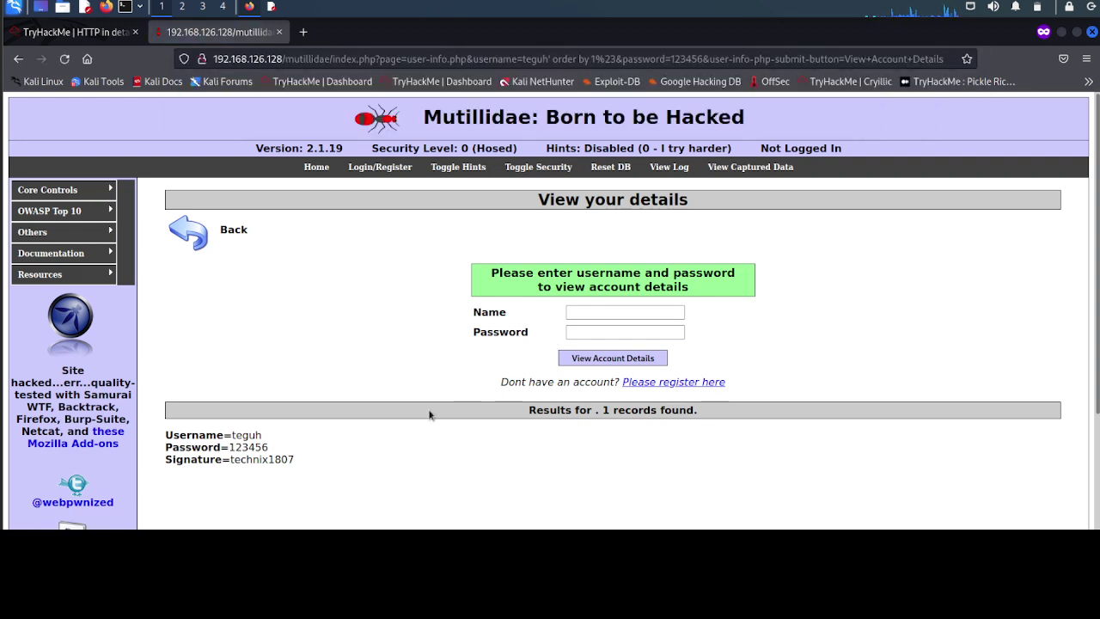
scroll(384, 404, down, 3)
scroll(381, 404, up, 3)
scroll(387, 294, down, 3)
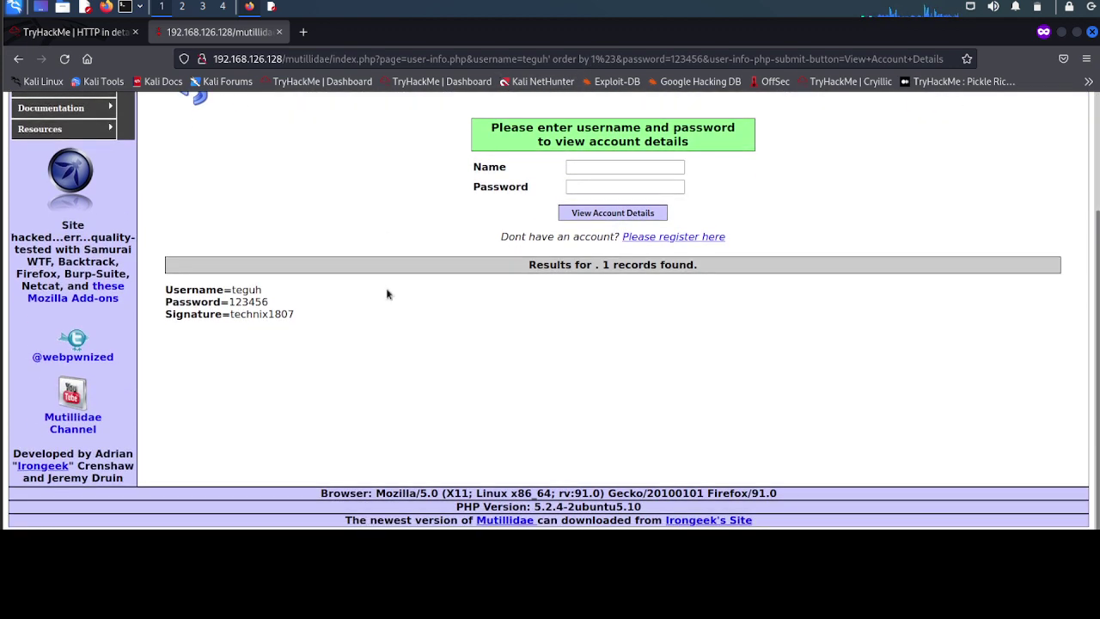
scroll(387, 294, up, 3)
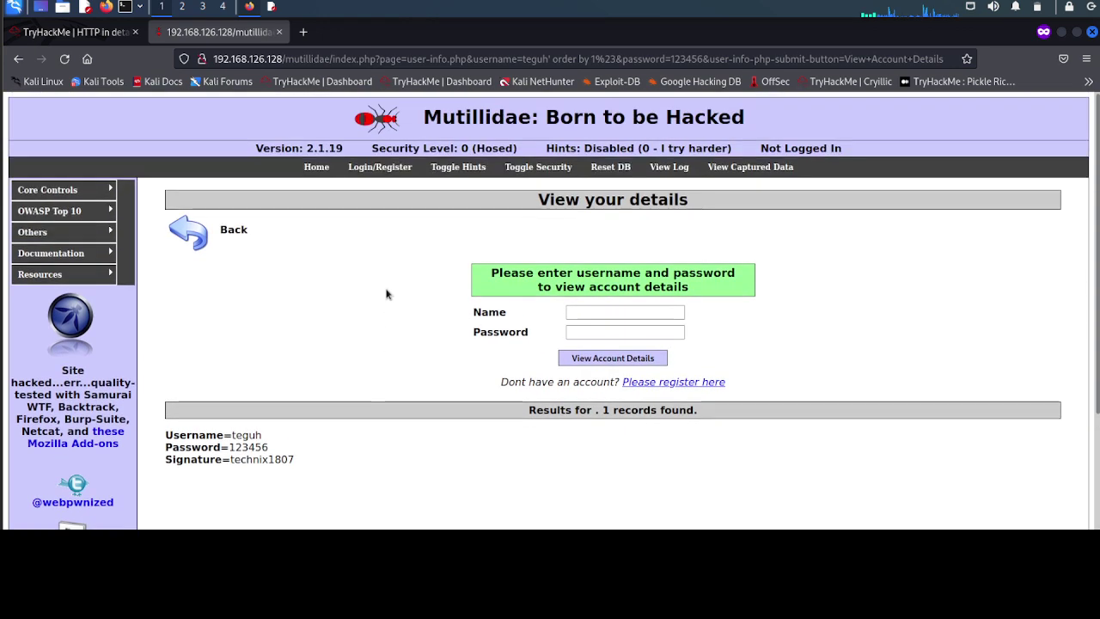
click(595, 57)
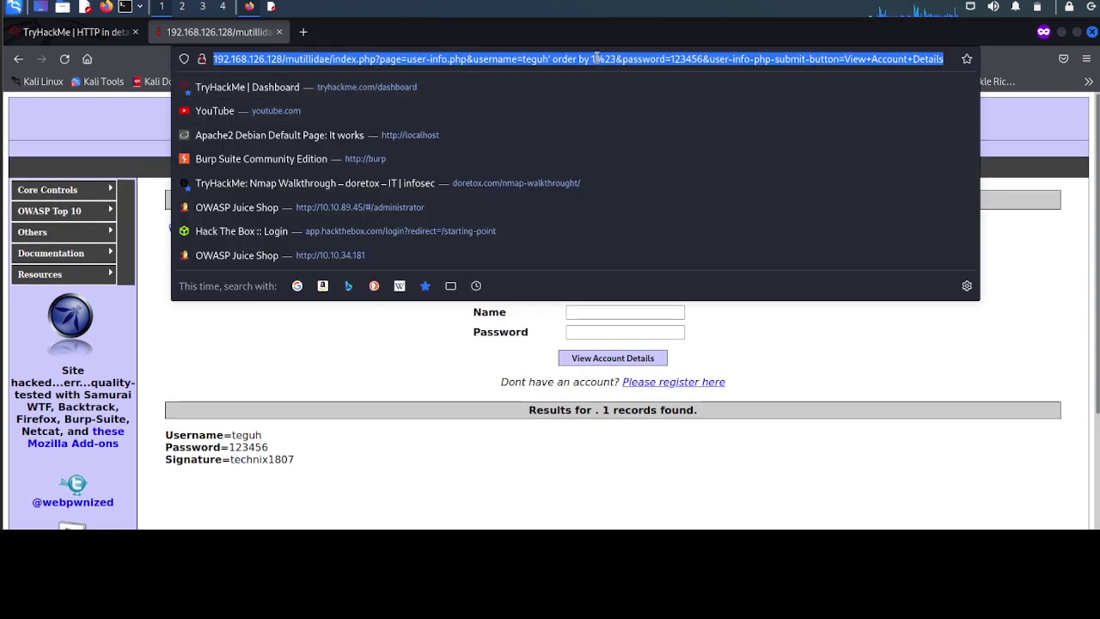
Step: Change the URL's order by 1 to order by 10 and load it, revealing the unknown-column error
click(595, 58)
text(0)
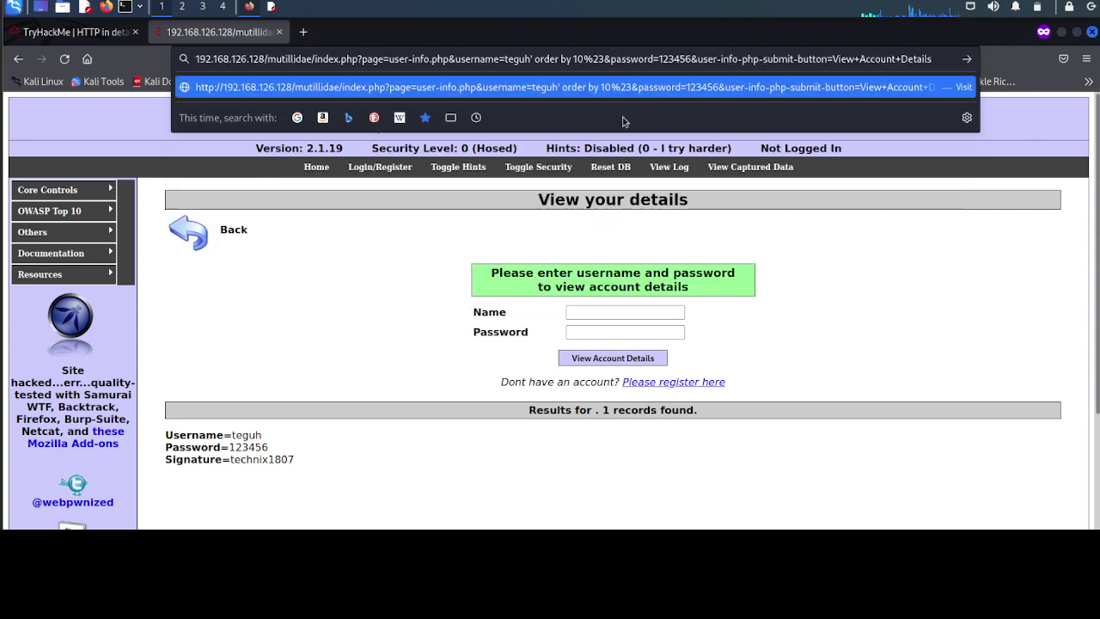
key(Return)
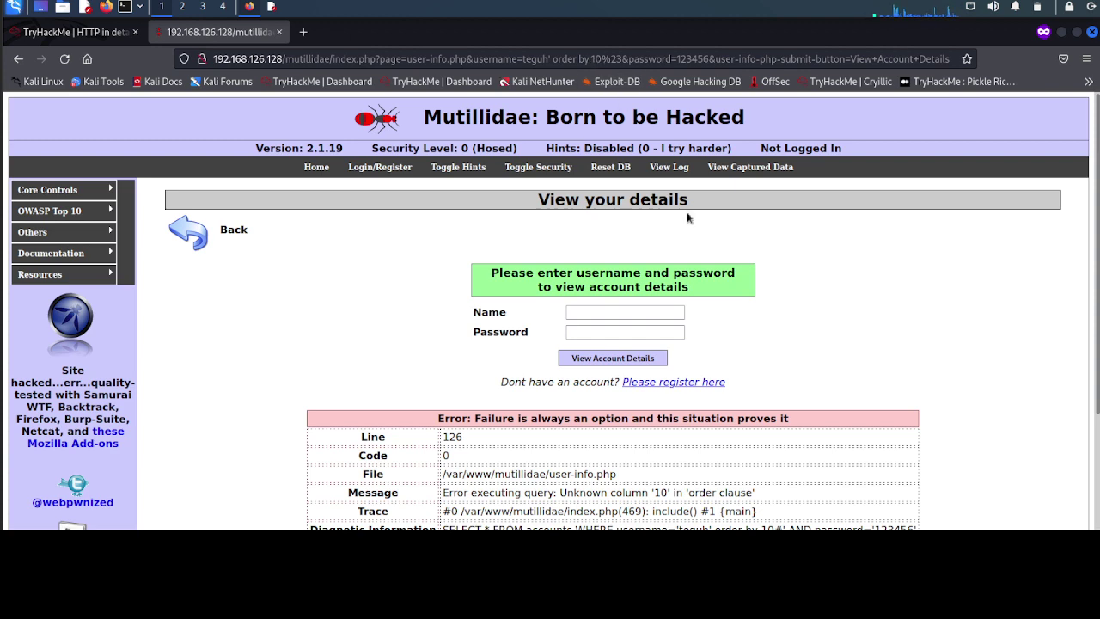
scroll(805, 386, down, 3)
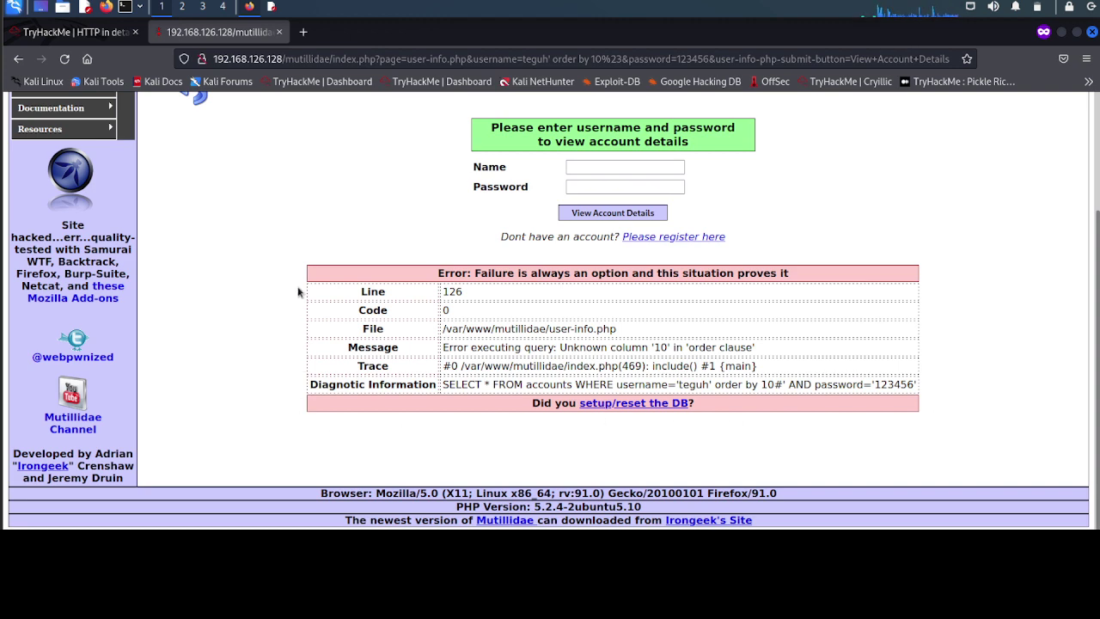
scroll(303, 189, up, 3)
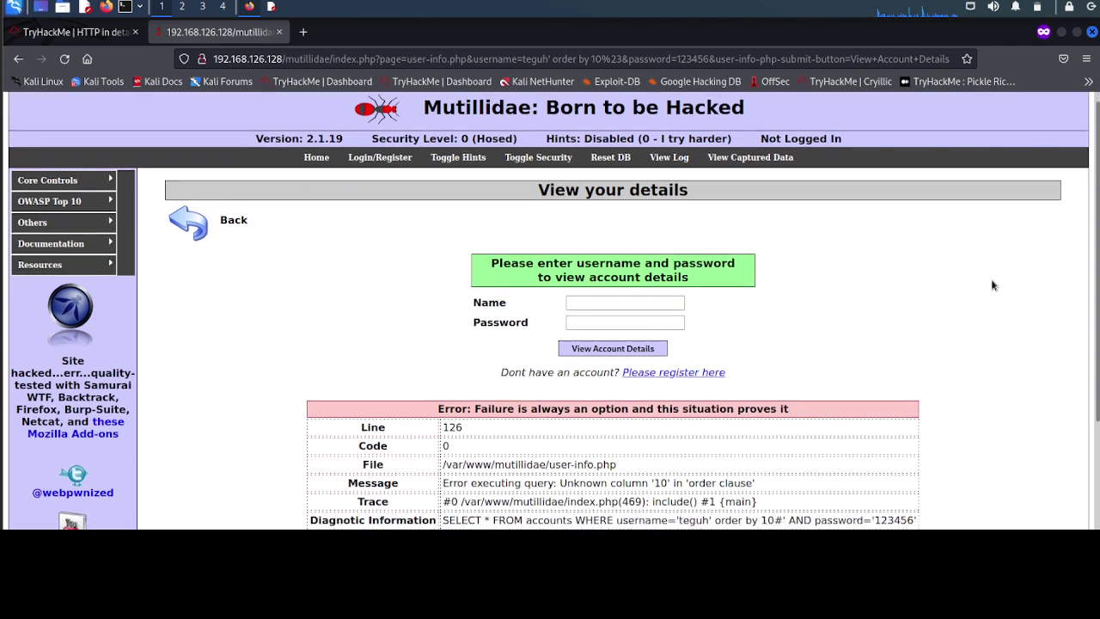
scroll(992, 284, down, 3)
scroll(993, 284, up, 3)
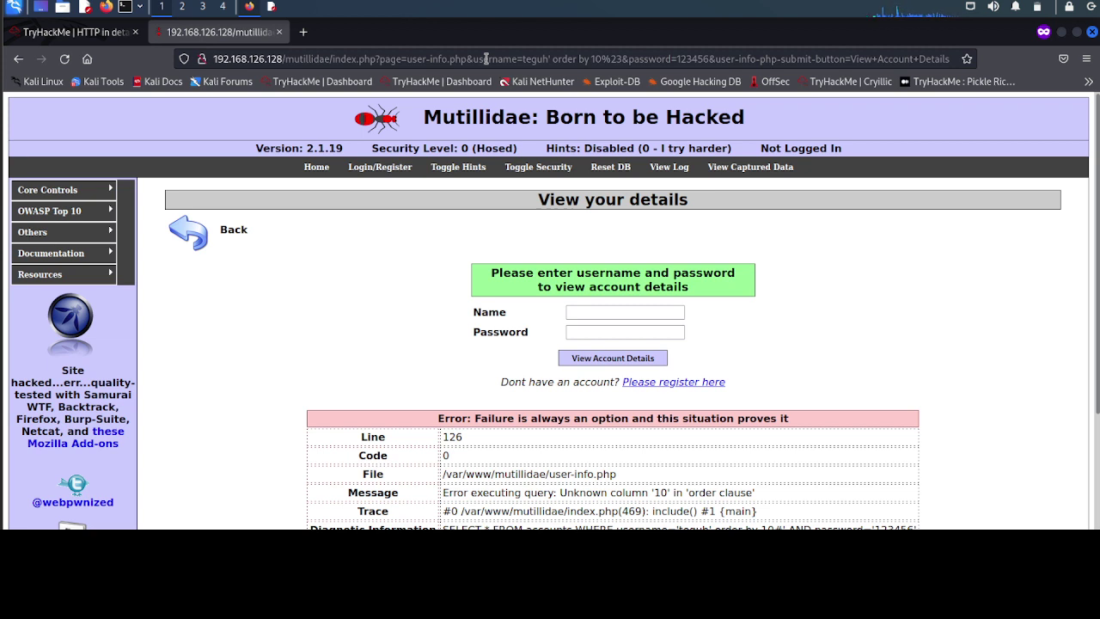
scroll(841, 326, down, 3)
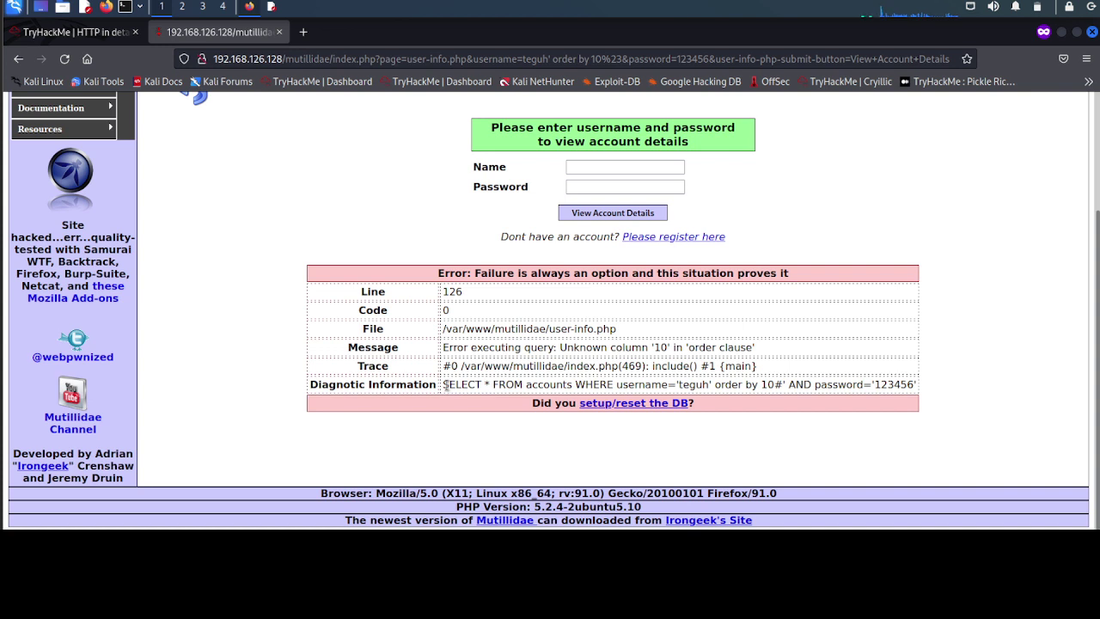
Step: Inspect the Diagnostic Information query text, leaving the address unchanged
drag(445, 384, 917, 385)
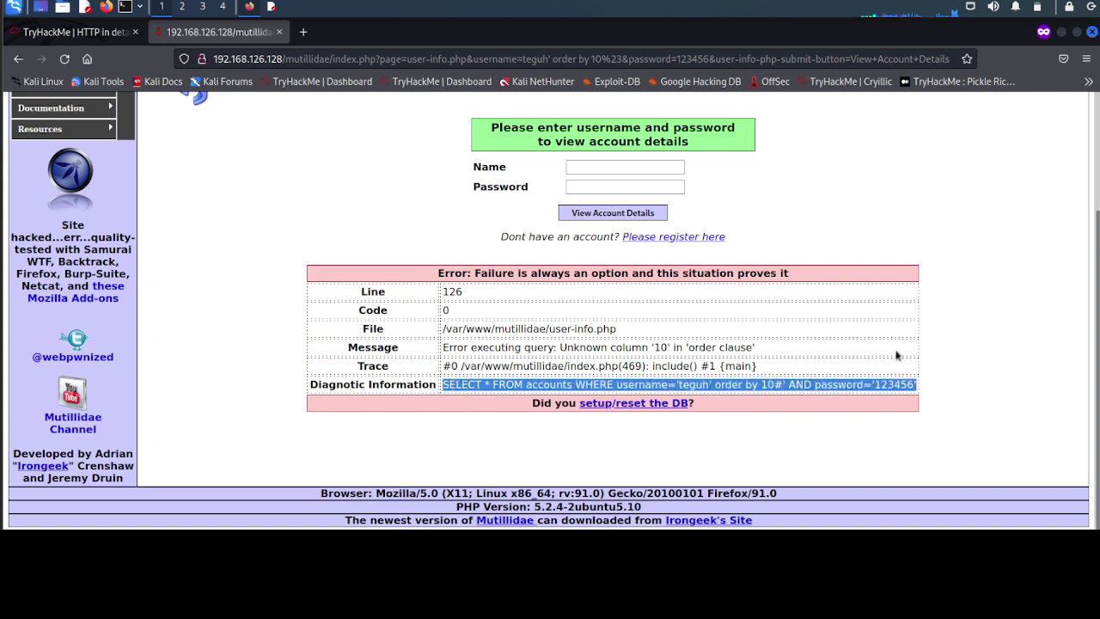
click(969, 286)
scroll(969, 288, up, 3)
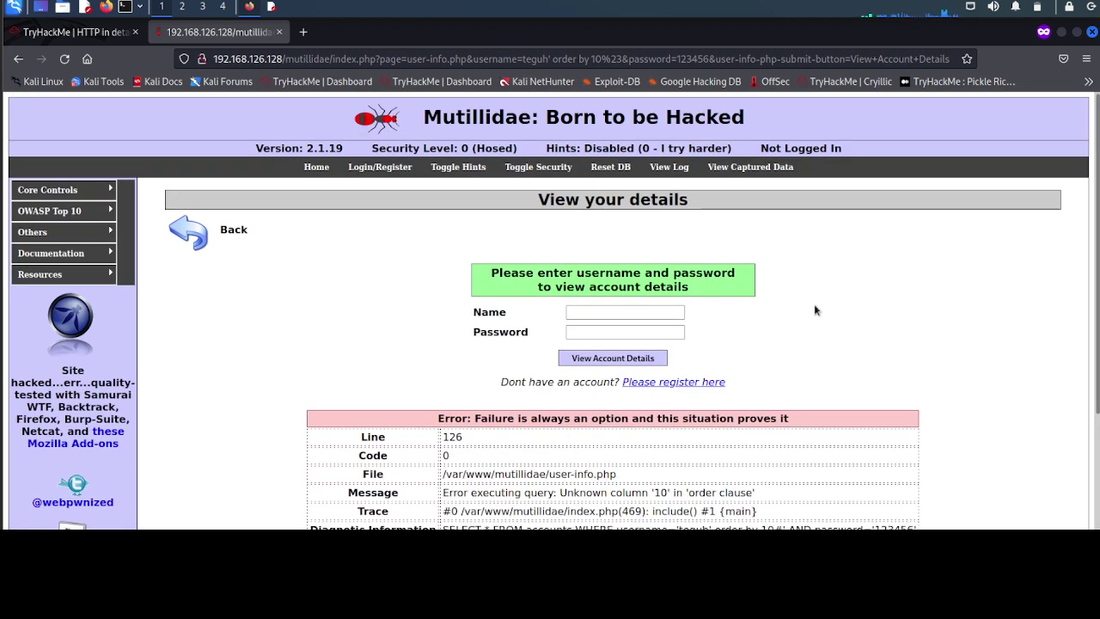
click(465, 59)
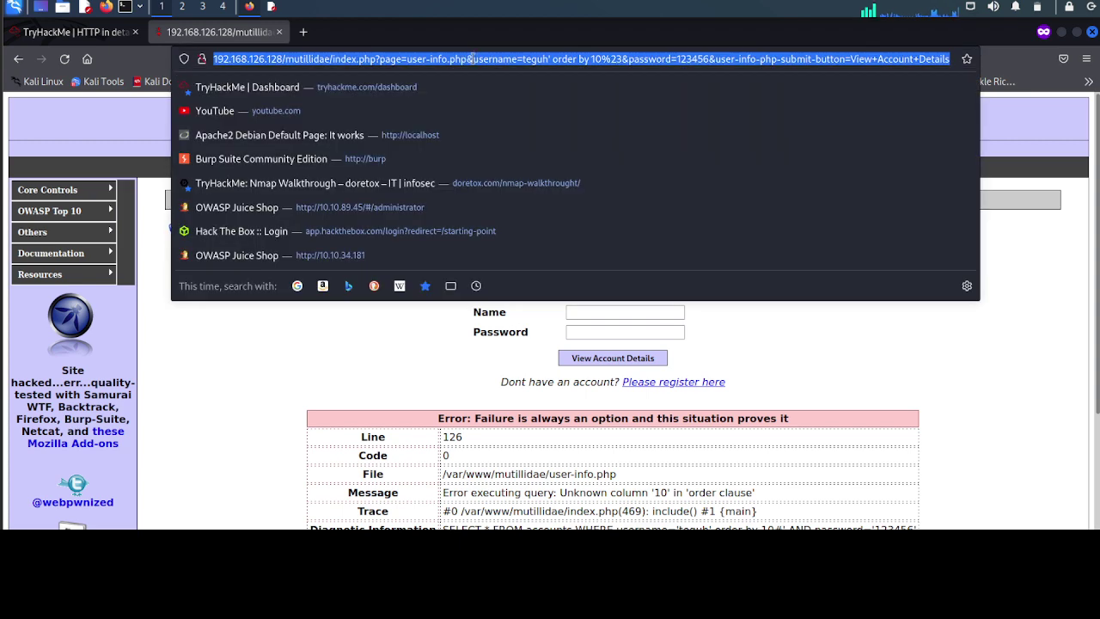
click(891, 351)
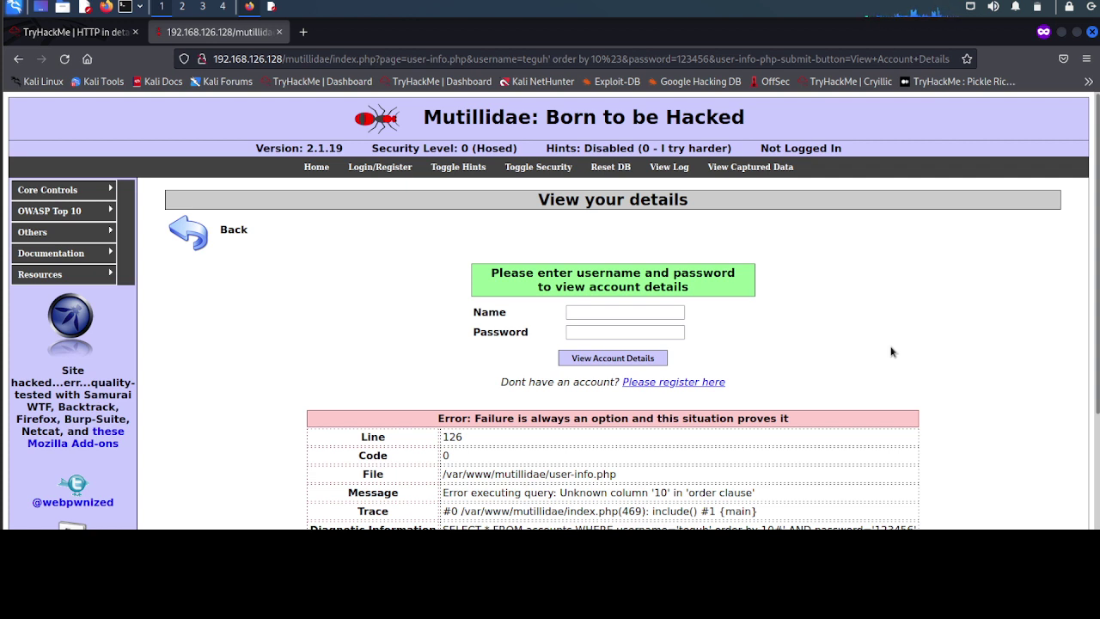
Step: Minimize Firefox and the Mousepad SQL Injection notes to show the bare Kali desktop
click(1061, 32)
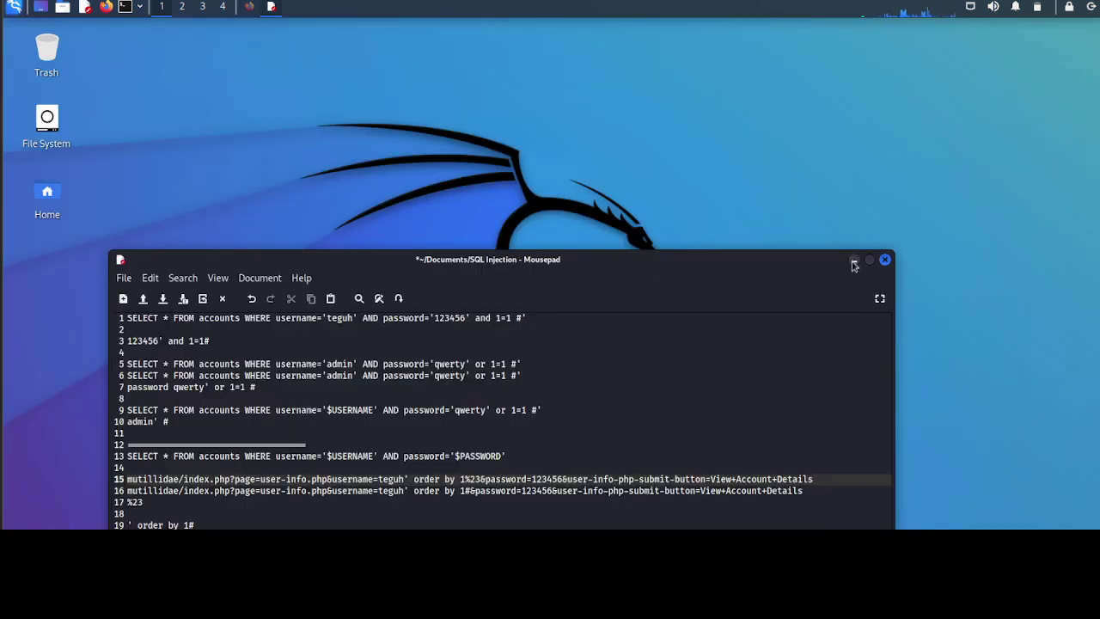
click(853, 262)
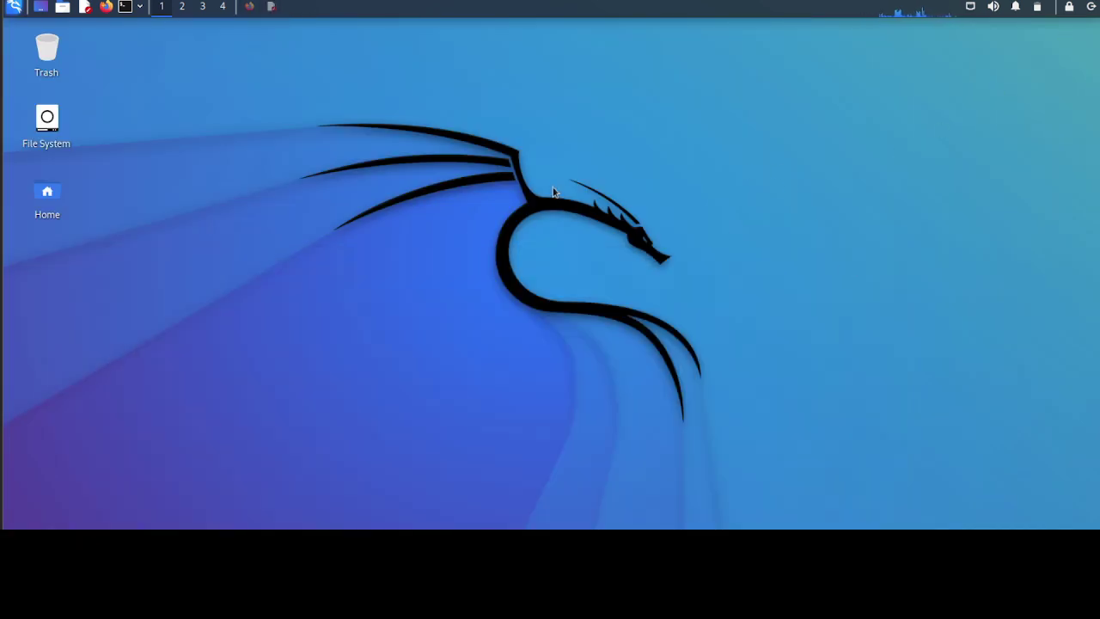